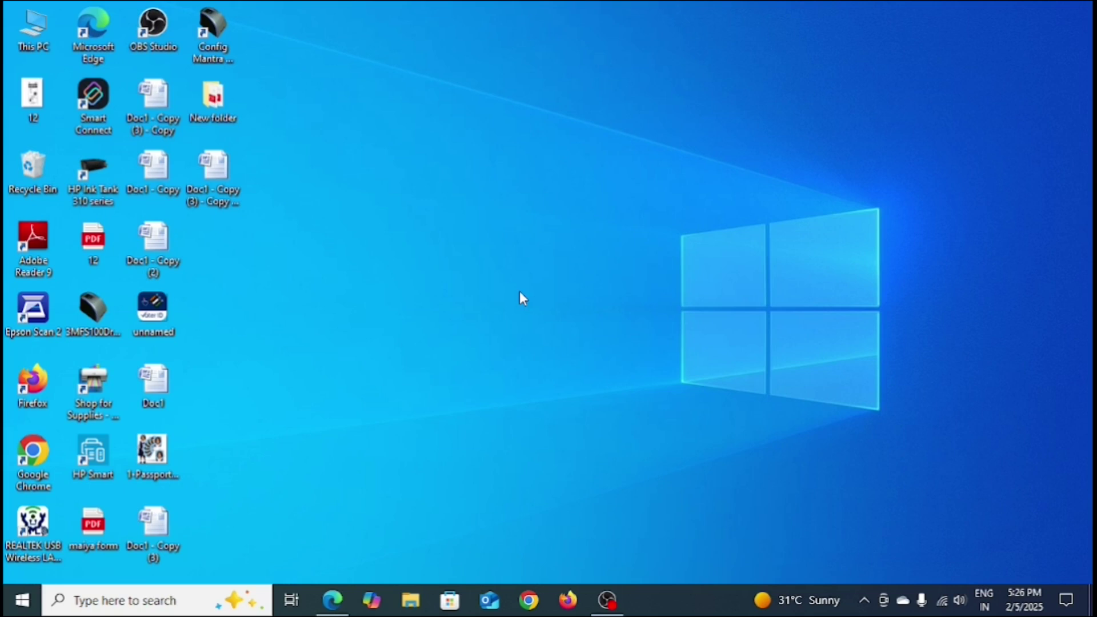
# Step: Refresh the desktop twice from its right-click menu
pyautogui.rightClick(384, 133)
pyautogui.click(427, 181)
pyautogui.rightClick(386, 236)
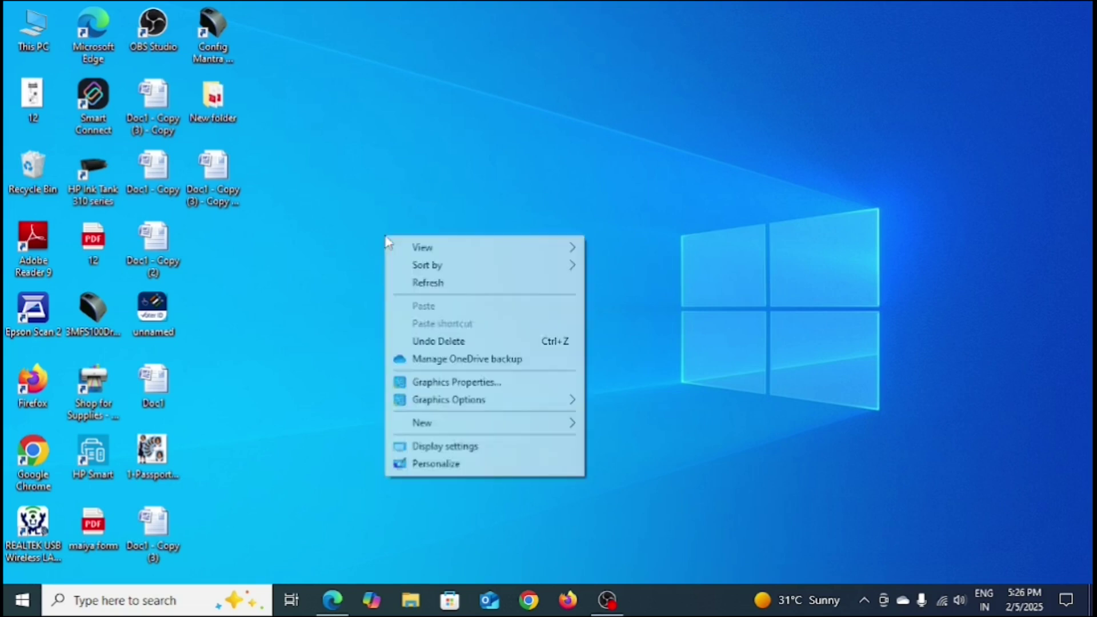
pyautogui.click(421, 284)
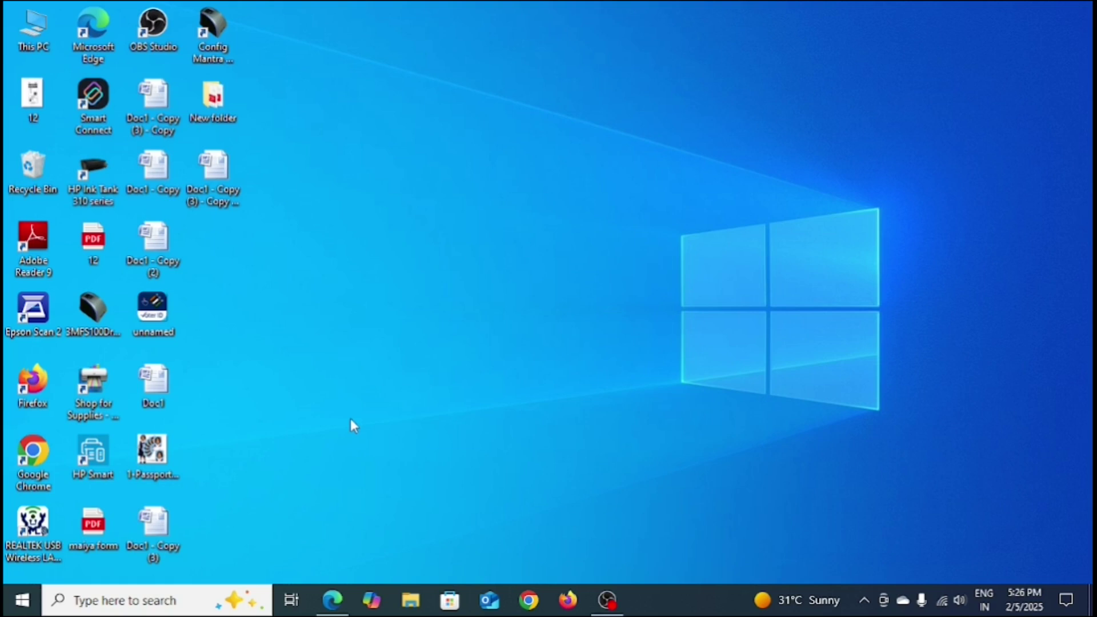
# Step: In the Digital Seva Portal, show the profile's Bank Details and highlight the Registration Portal note
pyautogui.click(334, 598)
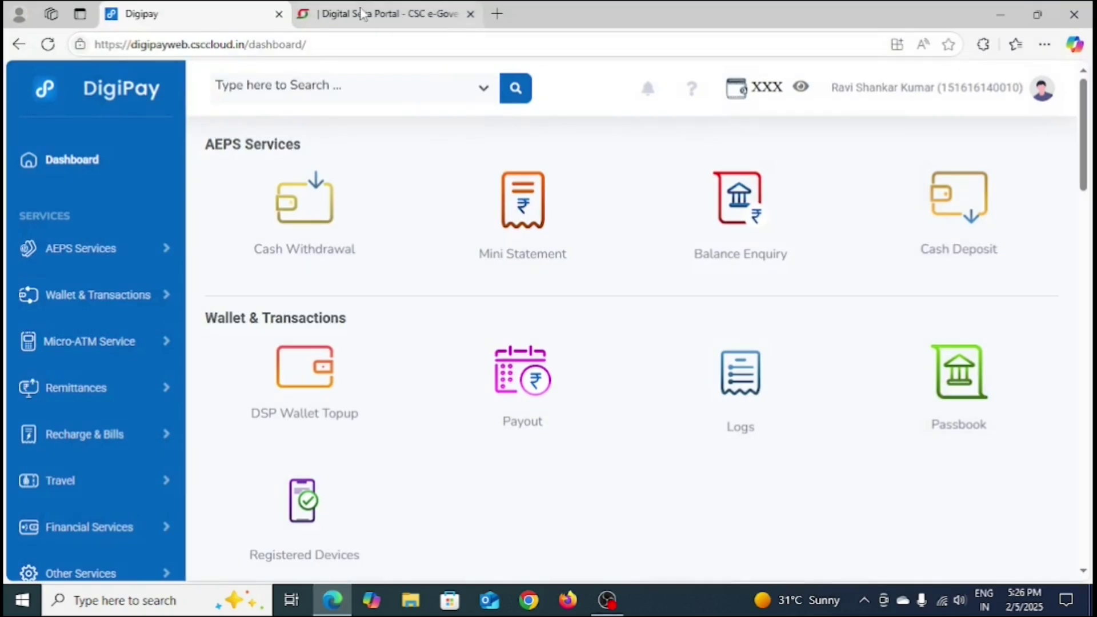
pyautogui.click(361, 13)
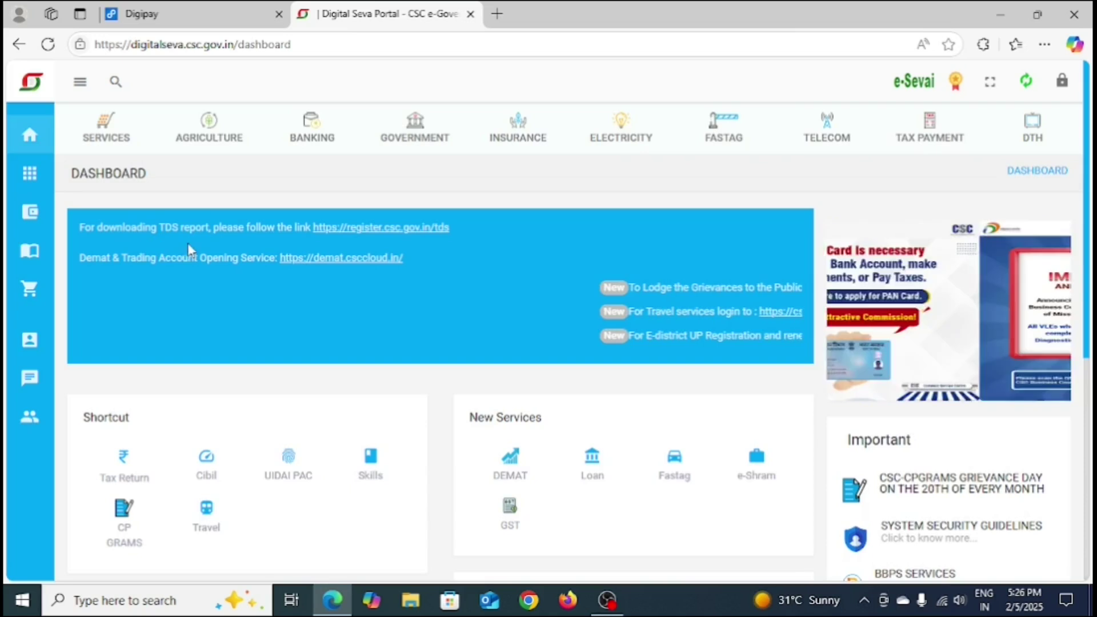
pyautogui.scroll(-2, 173, 257)
pyautogui.moveTo(29, 266)
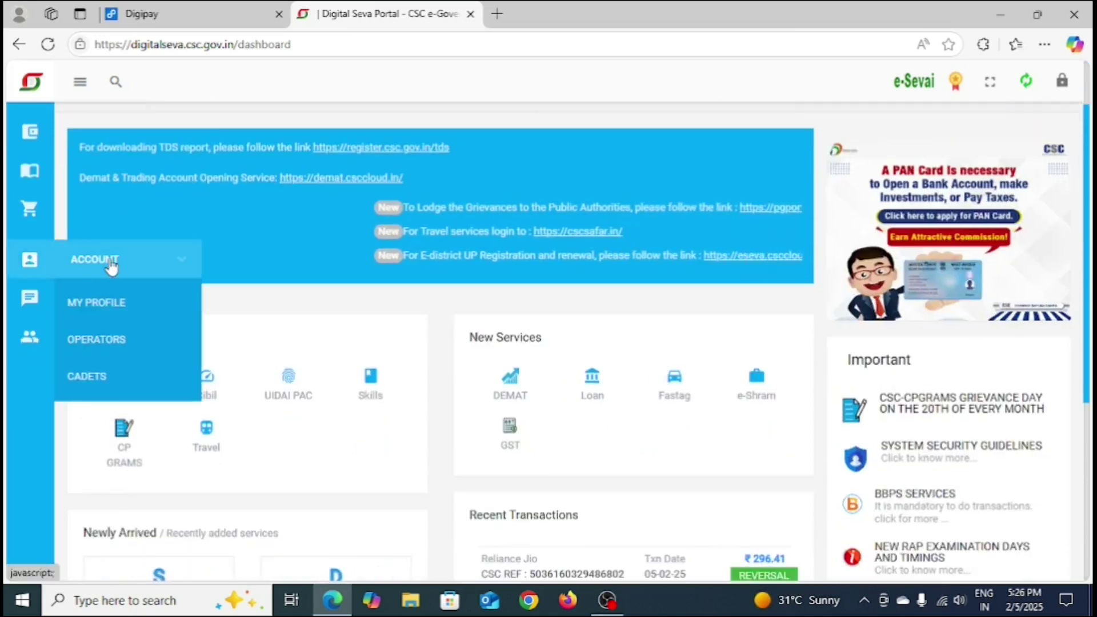
pyautogui.click(95, 312)
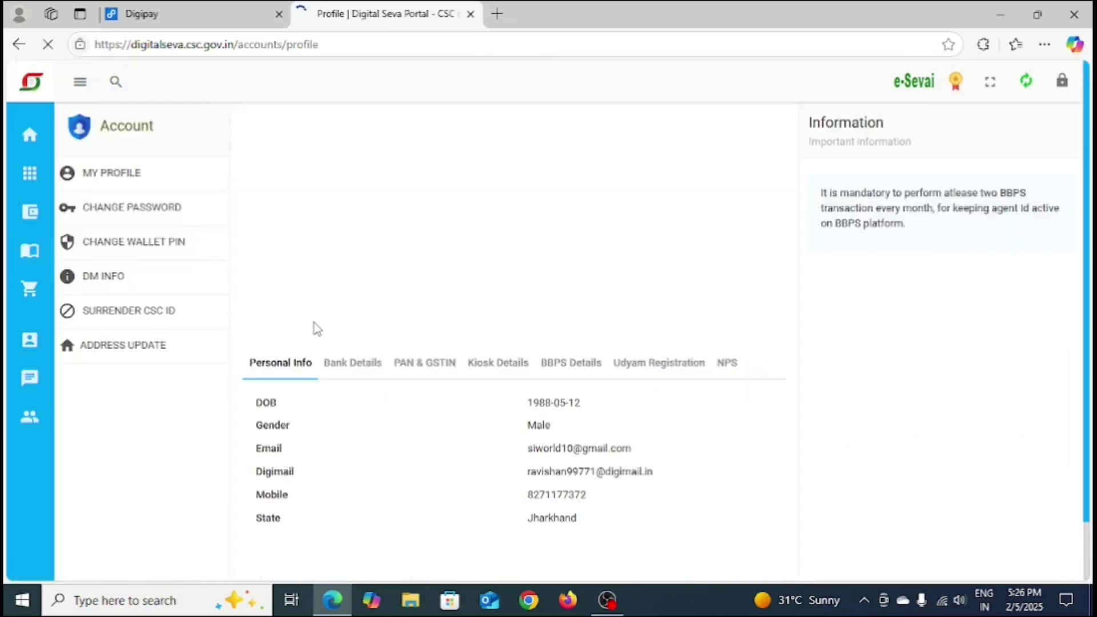
pyautogui.scroll(-2, 678, 309)
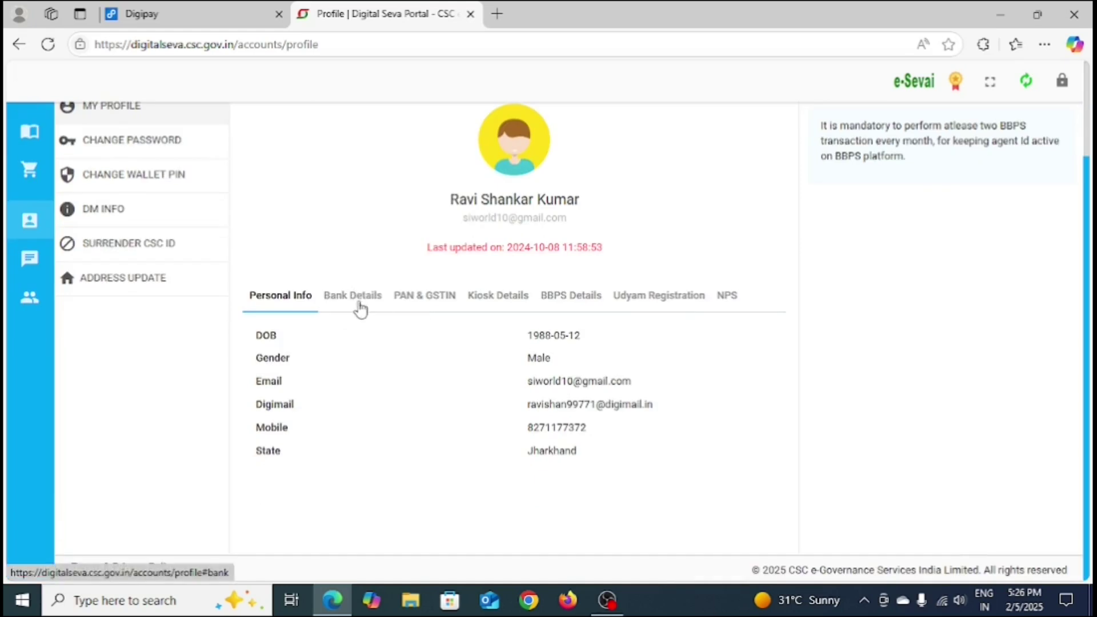
pyautogui.click(359, 306)
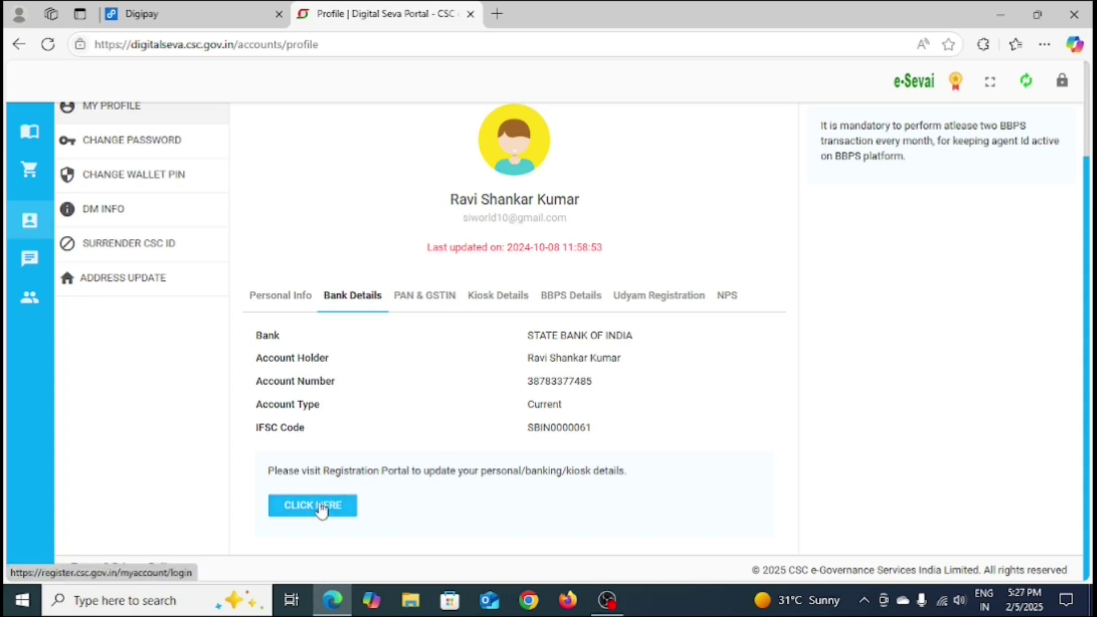
pyautogui.moveTo(626, 470); pyautogui.dragTo(268, 472)
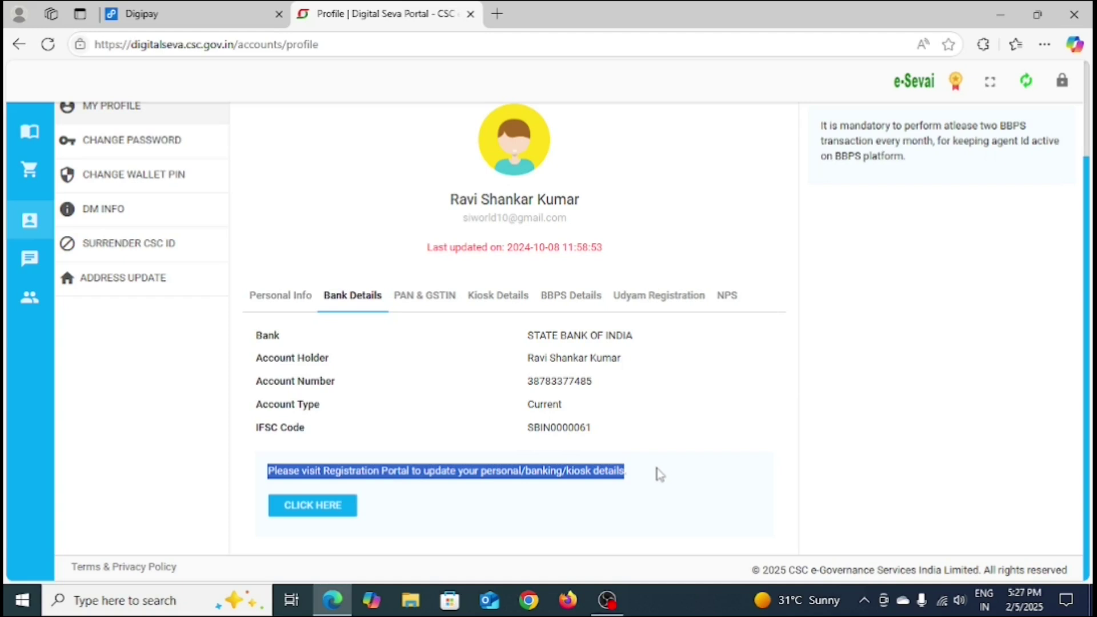
pyautogui.click(427, 522)
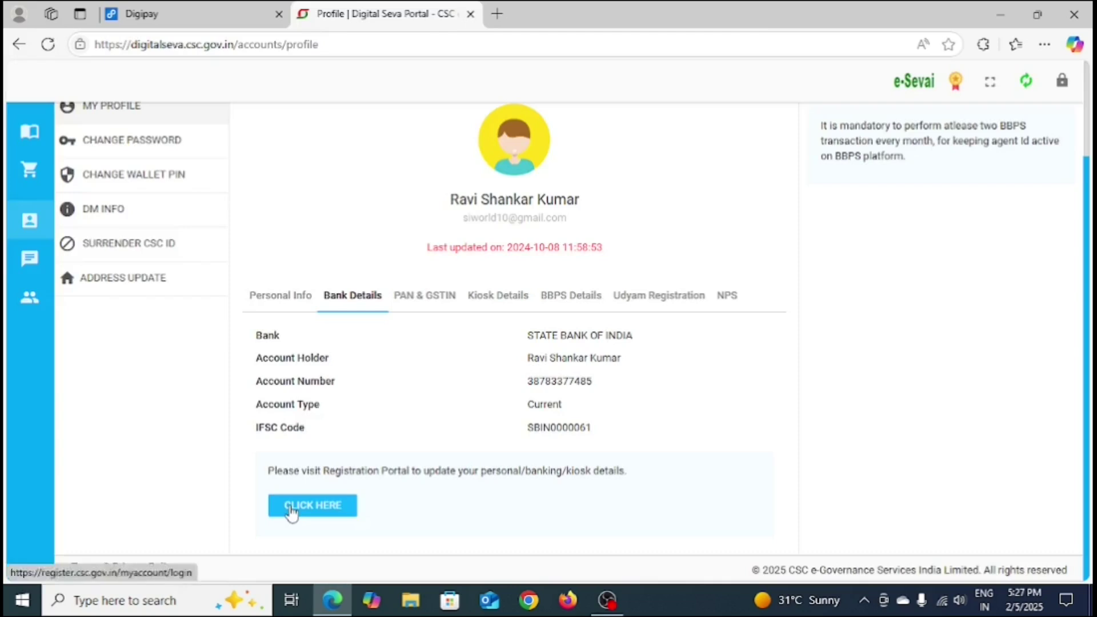
# Step: Open the register.csc.gov.in login page in a new tab, reopening it after it stalled
pyautogui.click(292, 510)
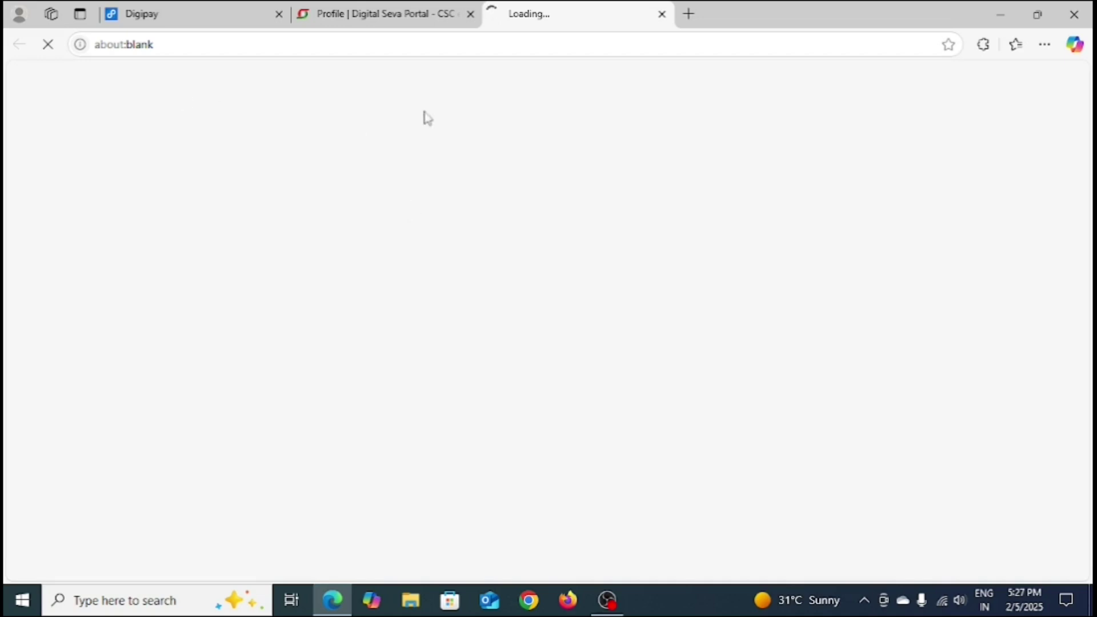
pyautogui.click(404, 14)
pyautogui.click(537, 14)
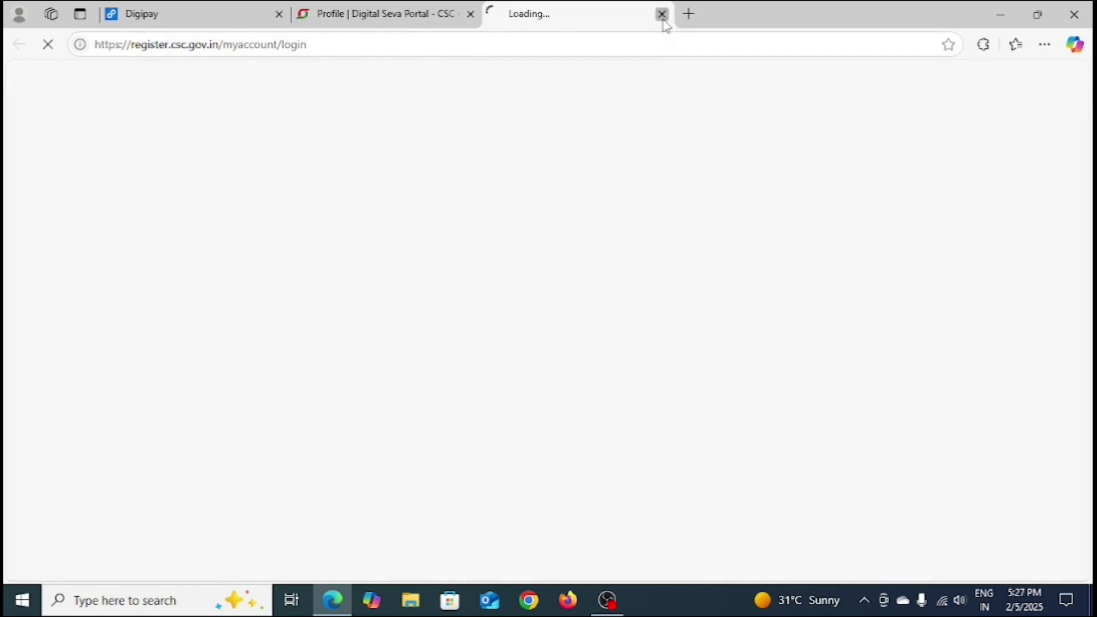
pyautogui.click(662, 15)
pyautogui.click(342, 508)
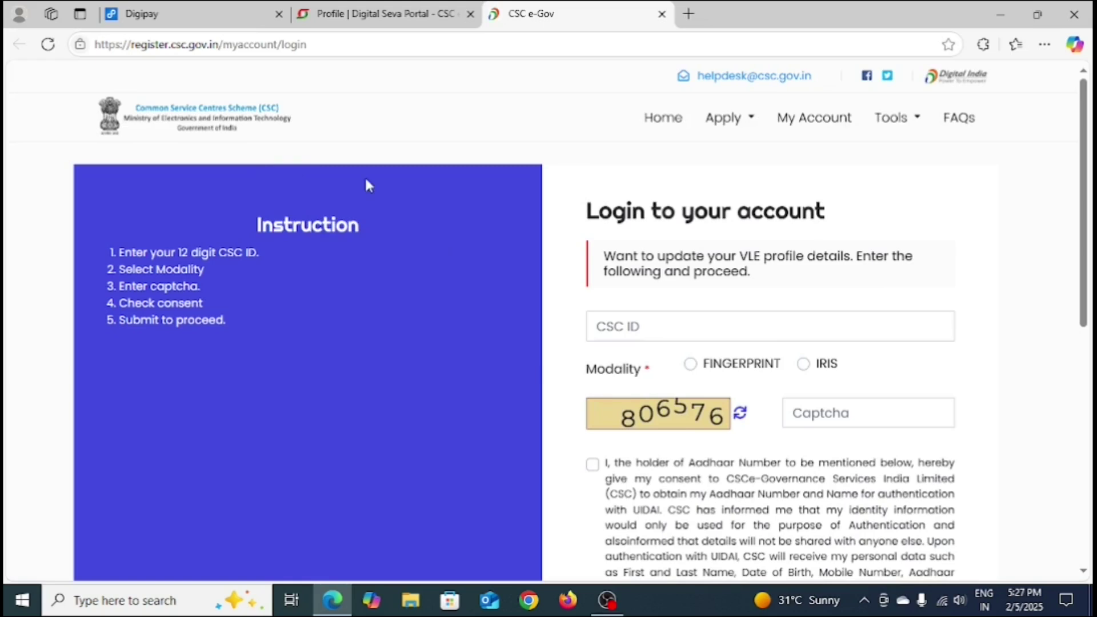
pyautogui.moveTo(127, 48); pyautogui.dragTo(391, 42)
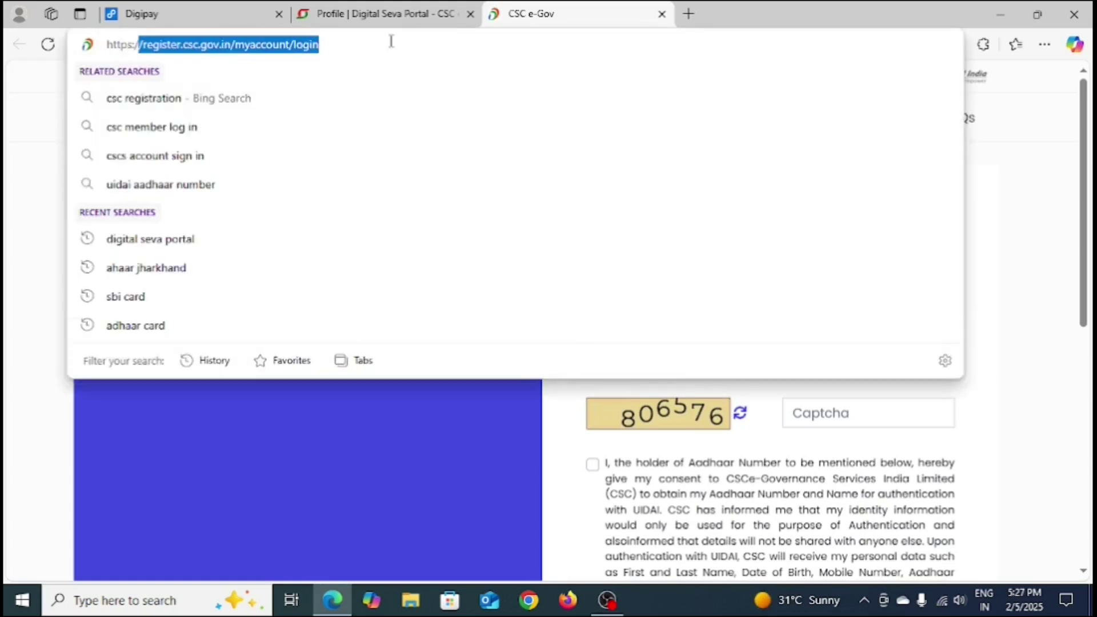
pyautogui.press('Escape')
pyautogui.click(318, 45)
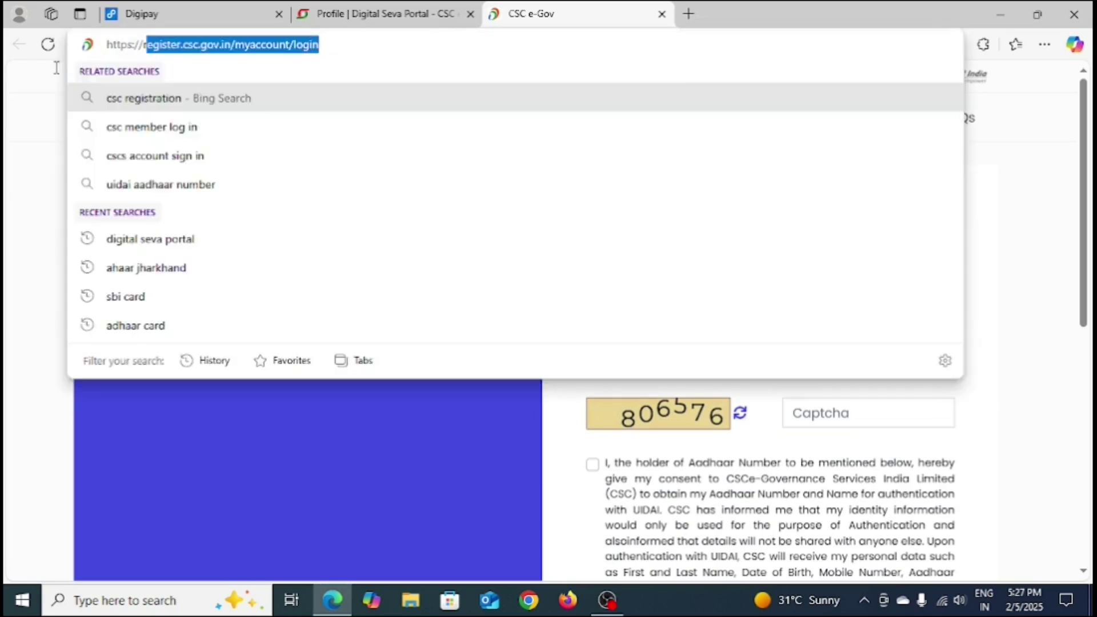
pyautogui.click(20, 191)
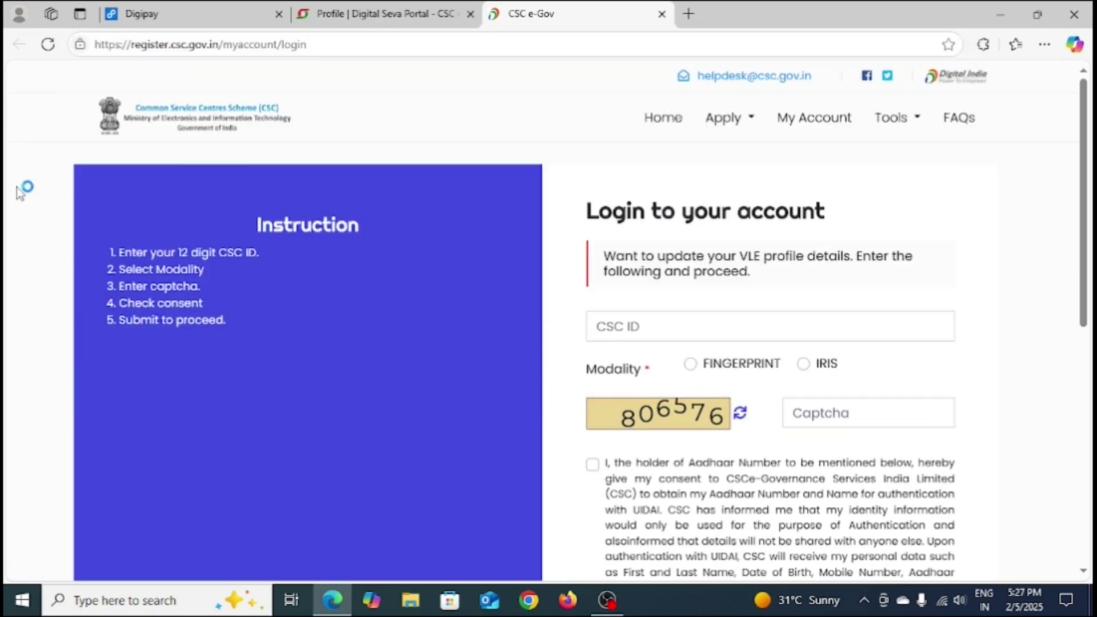
# Step: Enter the CSC ID, choose FINGERPRINT as the modality and tick the Aadhaar consent box
pyautogui.click(613, 327)
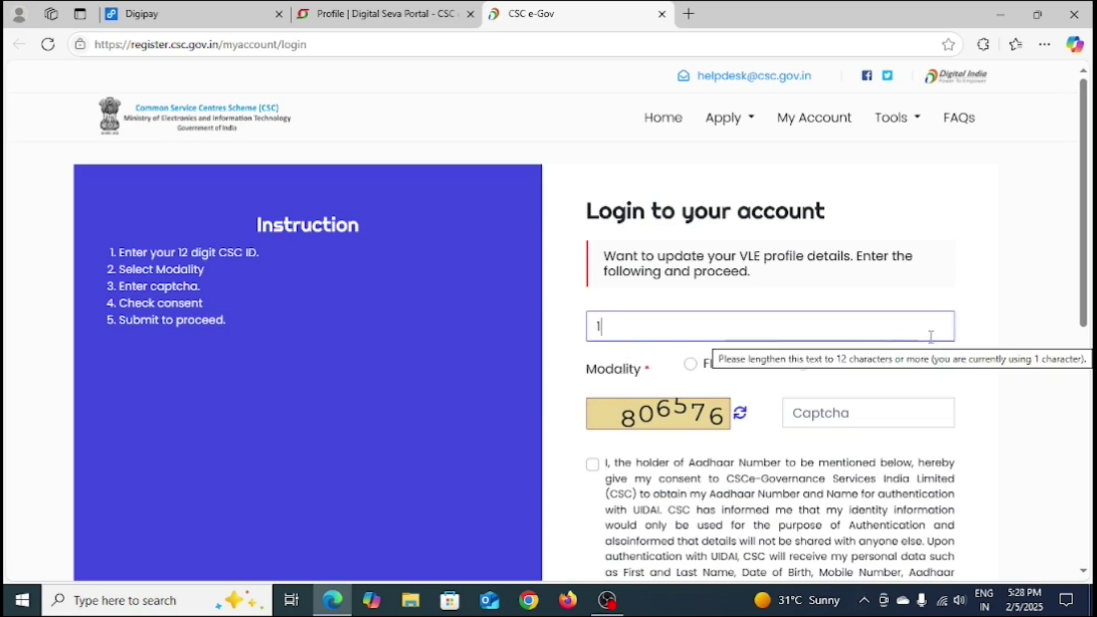
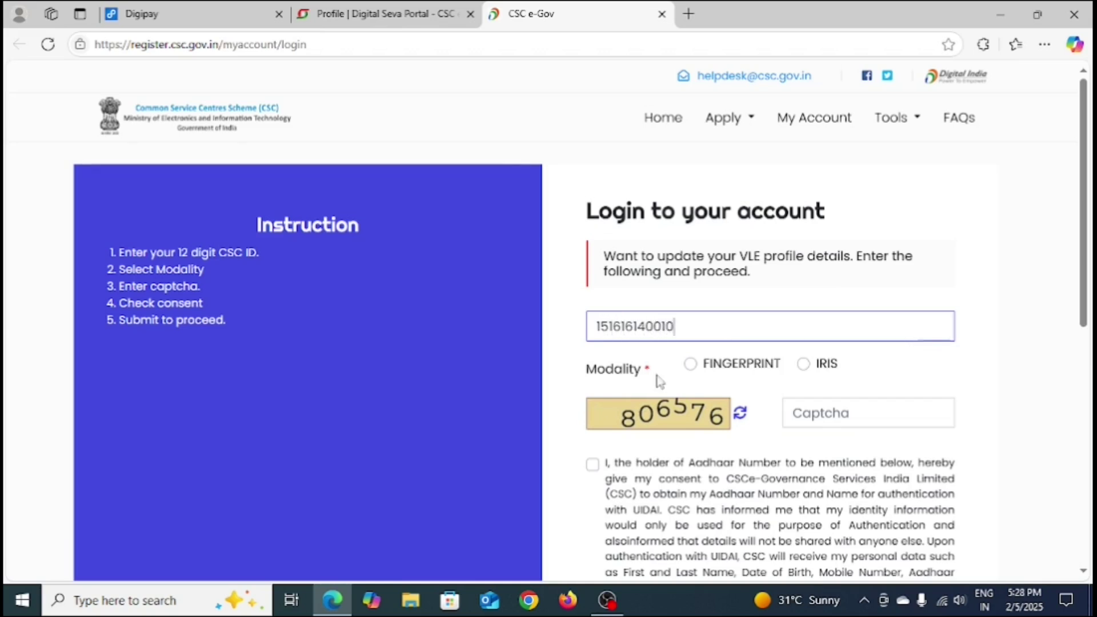
pyautogui.click(690, 364)
pyautogui.scroll(-2, 705, 381)
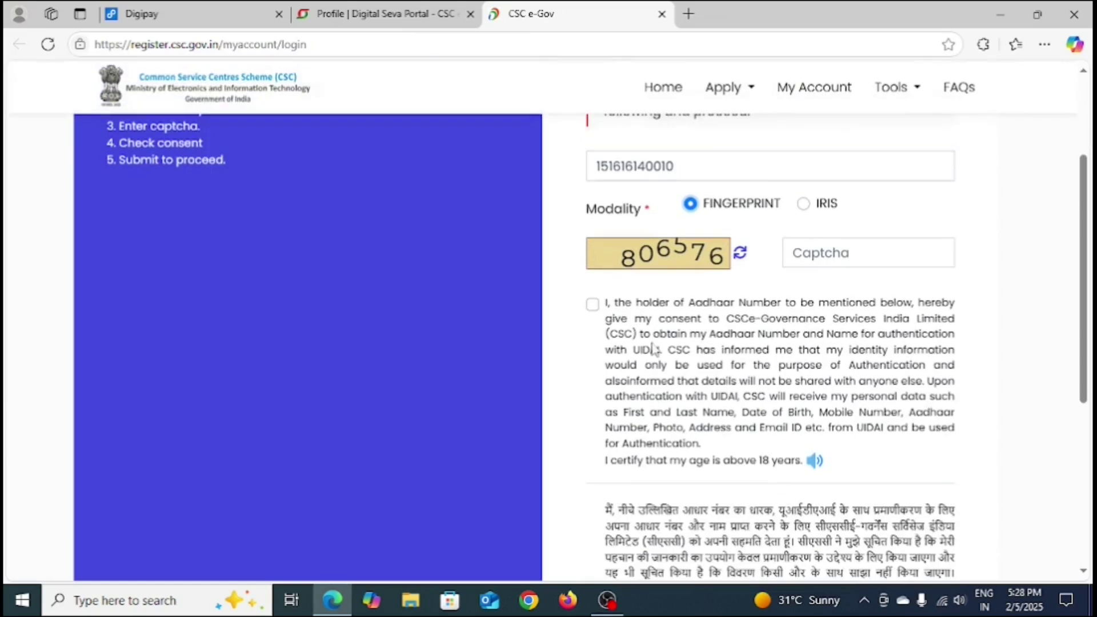
pyautogui.click(593, 307)
# Step: Enter the captcha code and submit the login form
pyautogui.click(817, 251)
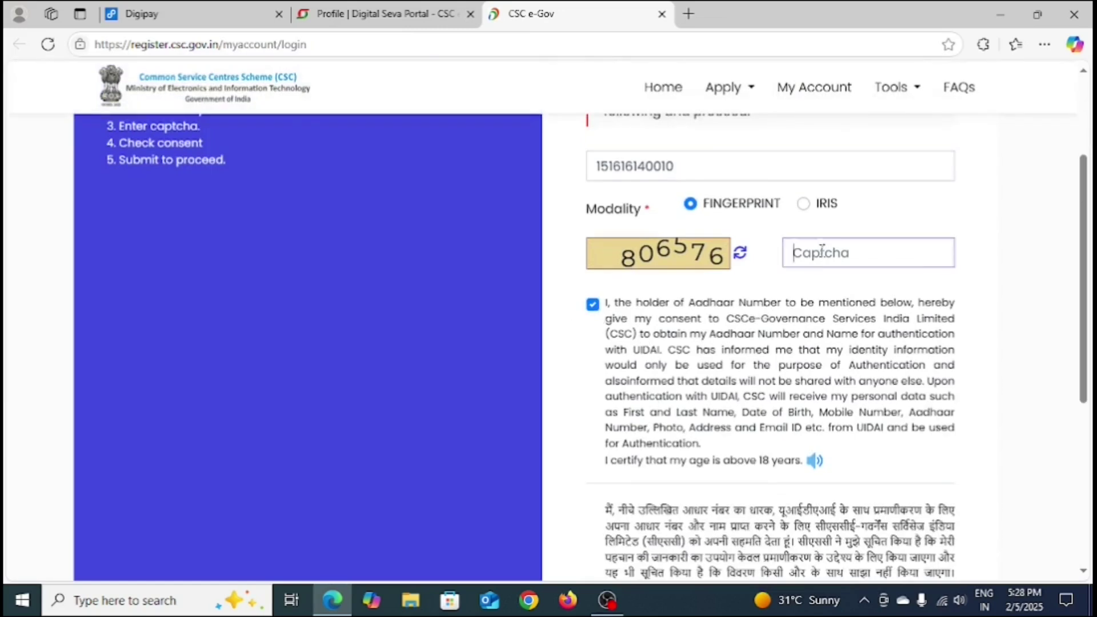
pyautogui.scroll(3, 802, 359)
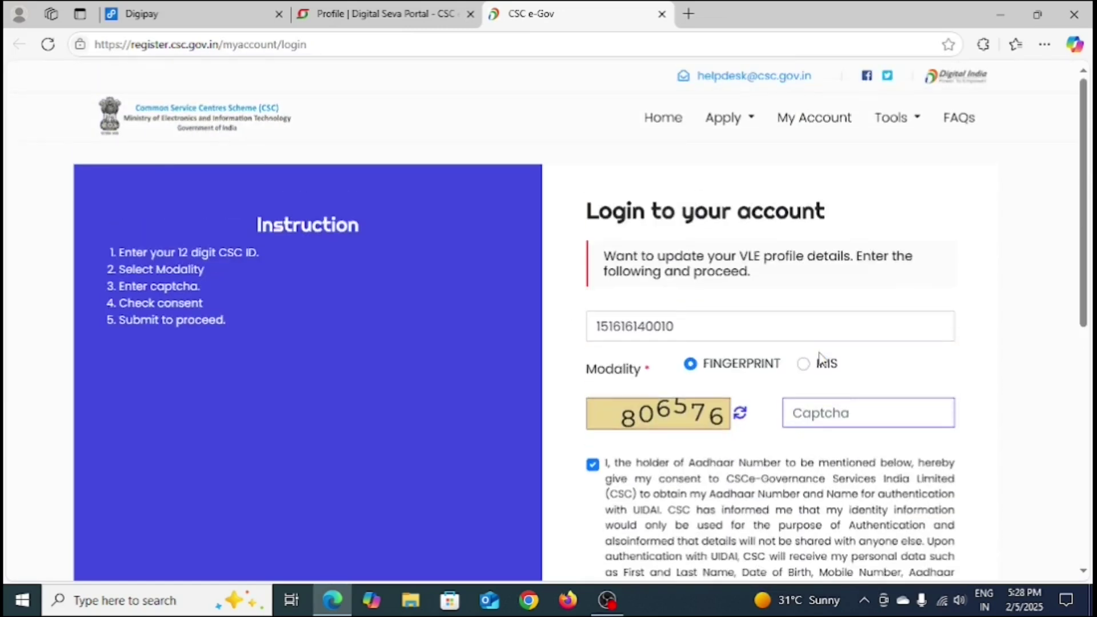
pyautogui.write('806576')
pyautogui.scroll(-6, 774, 360)
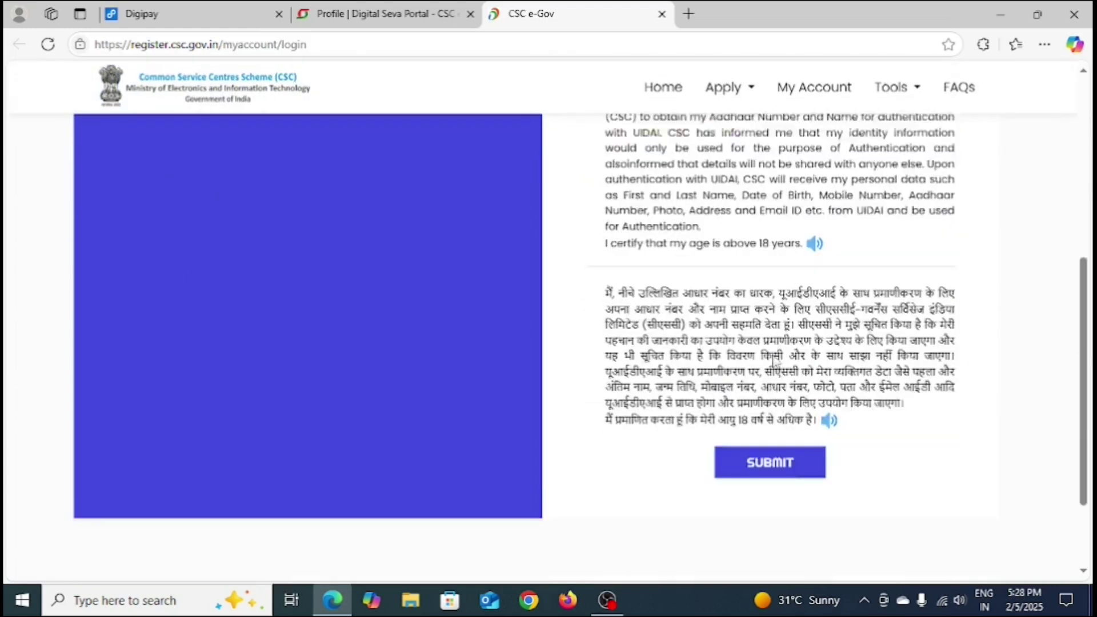
pyautogui.scroll(-2, 774, 360)
pyautogui.click(765, 363)
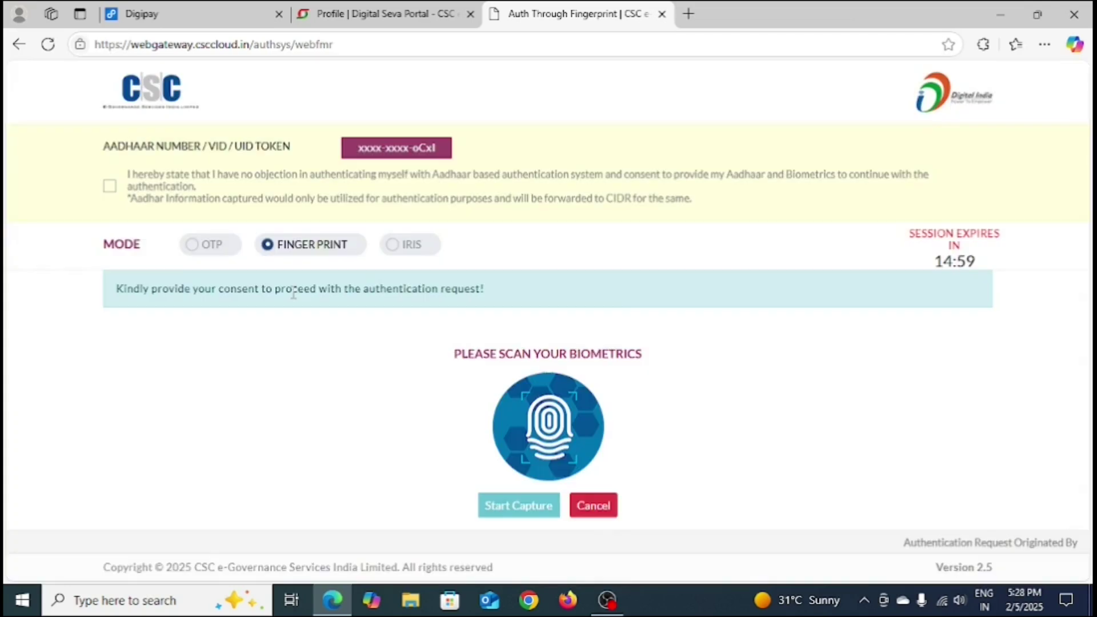
# Step: Agree to Aadhaar biometric authentication and start the fingerprint capture
pyautogui.click(109, 186)
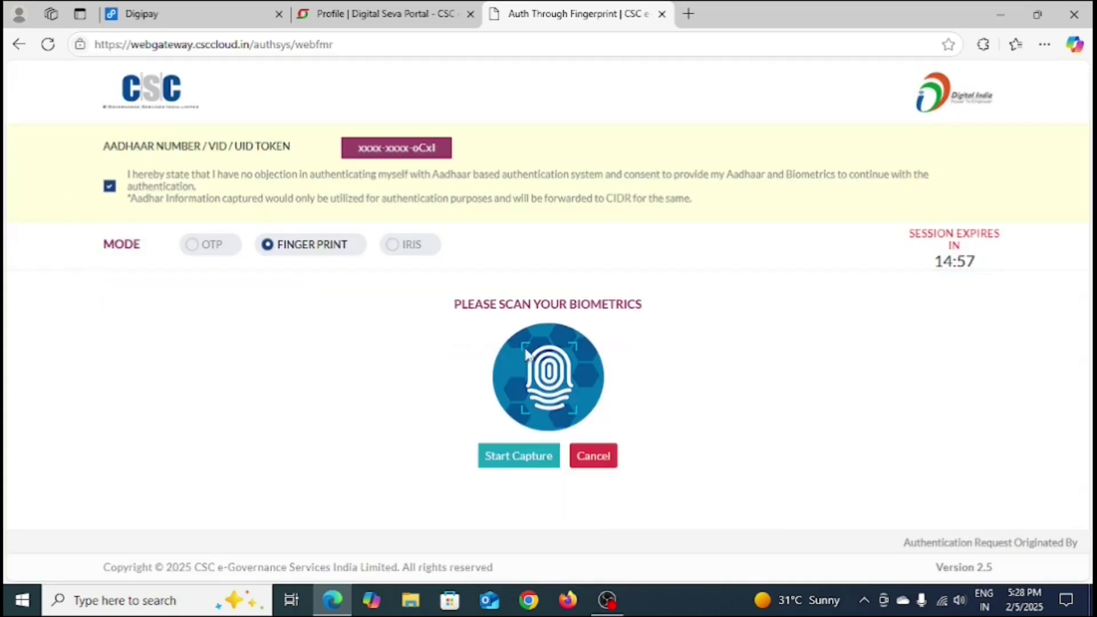
pyautogui.click(524, 460)
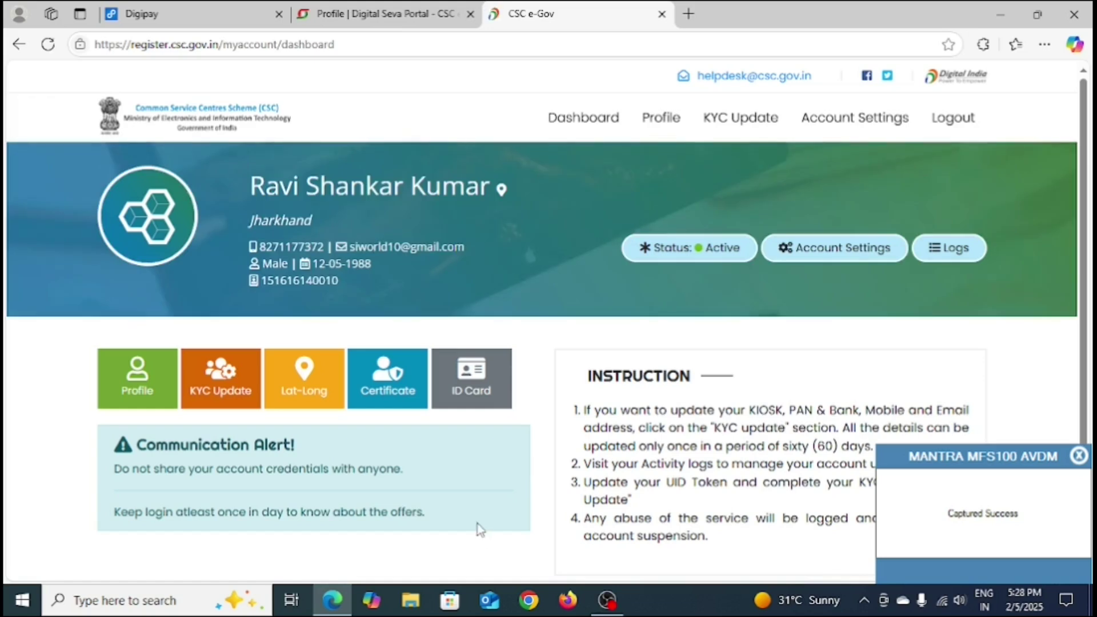
pyautogui.scroll(-1, 693, 408)
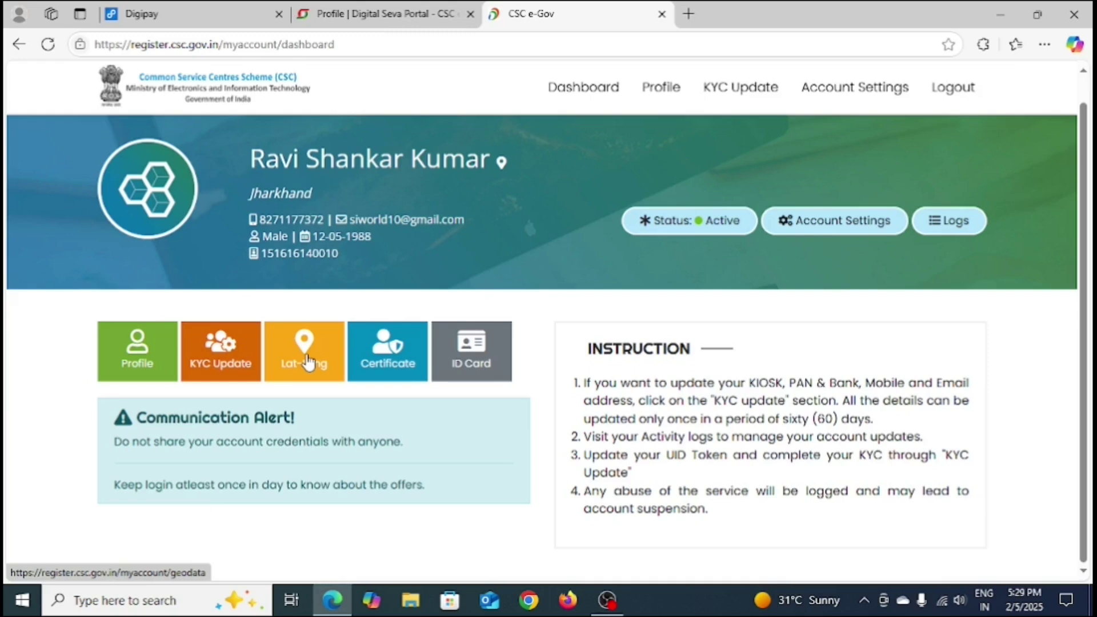
# Step: Open the Lat-Long update form and show the current pin at Jharkhand, India on the map
pyautogui.click(308, 362)
pyautogui.scroll(-1, 742, 368)
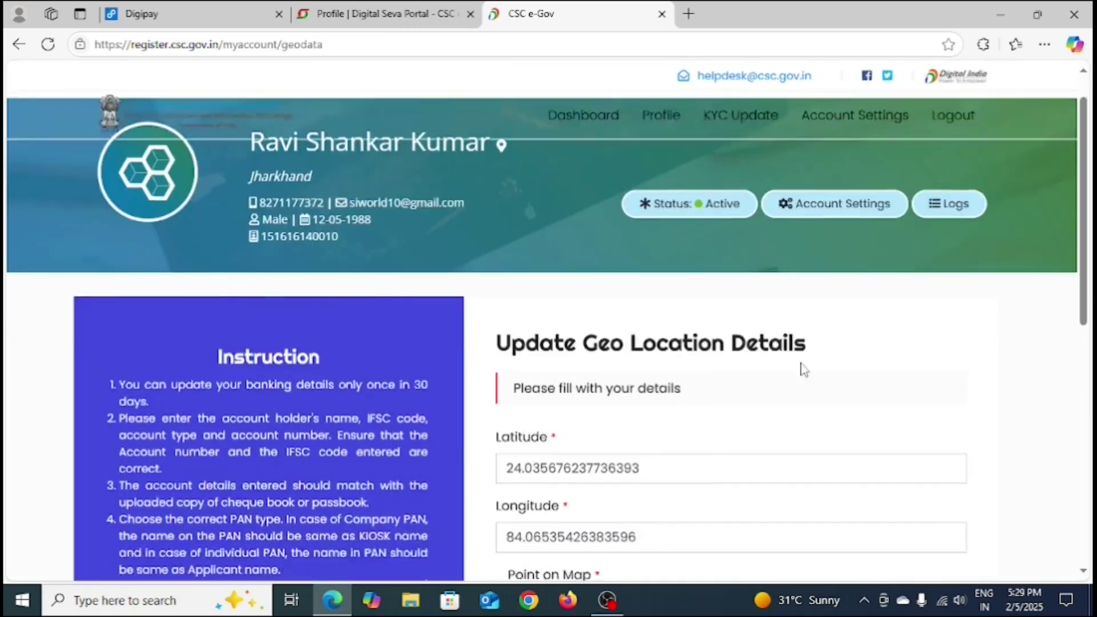
pyautogui.scroll(-3, 803, 370)
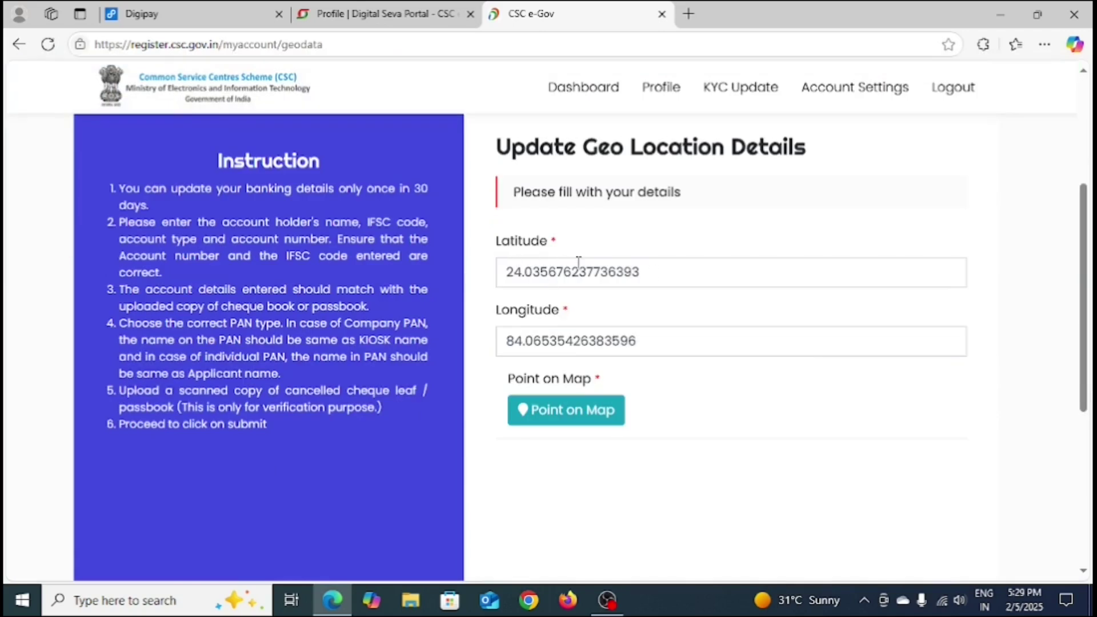
pyautogui.tripleClick(476, 247)
pyautogui.tripleClick(475, 312)
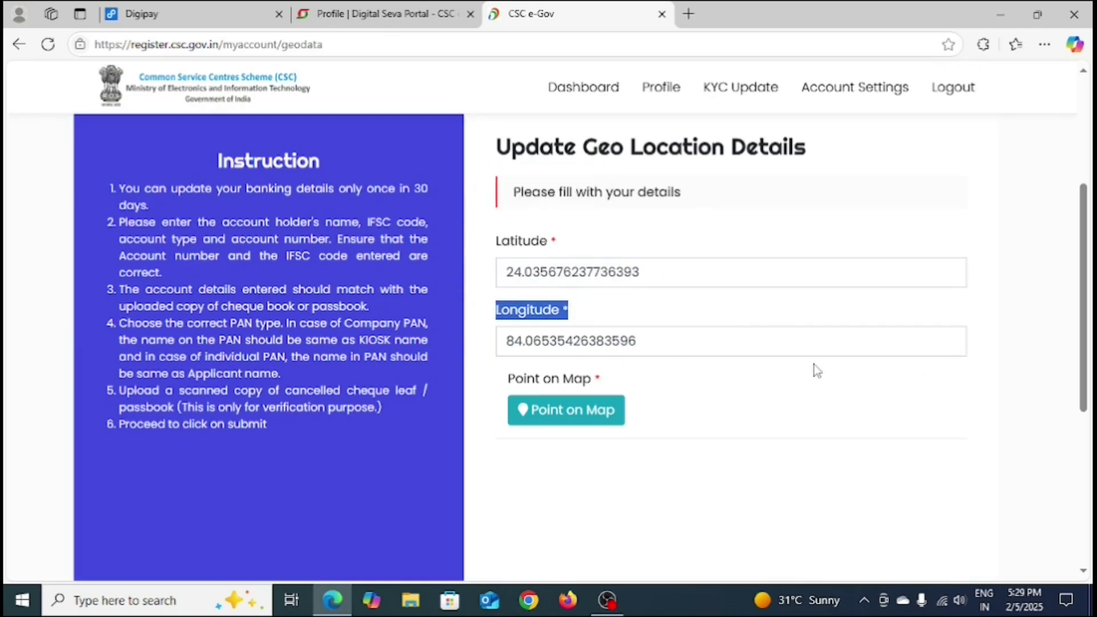
pyautogui.click(740, 465)
pyautogui.click(553, 403)
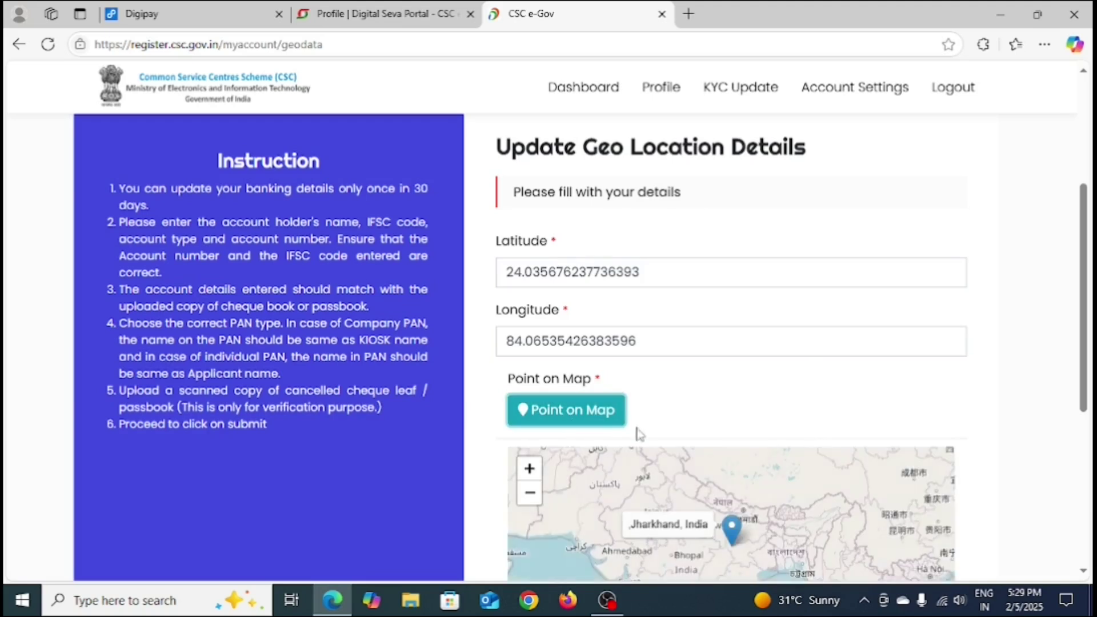
pyautogui.scroll(-4, 638, 434)
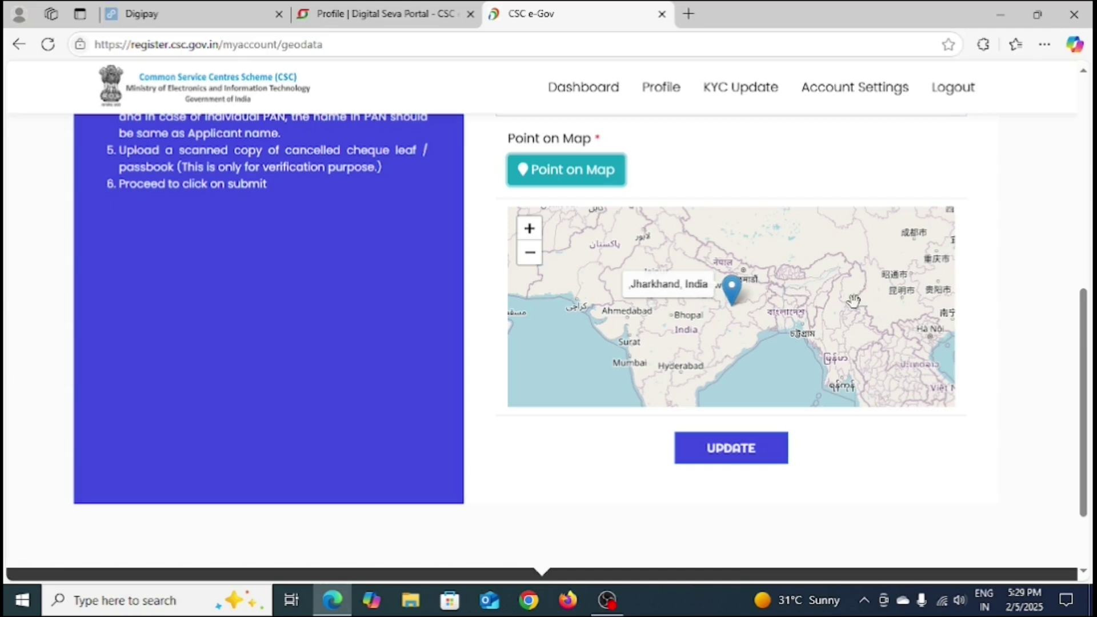
# Step: Check the pin's place-name label, then pan the map until Mumbai and Hyderabad are visible
pyautogui.moveTo(694, 267); pyautogui.dragTo(697, 309)
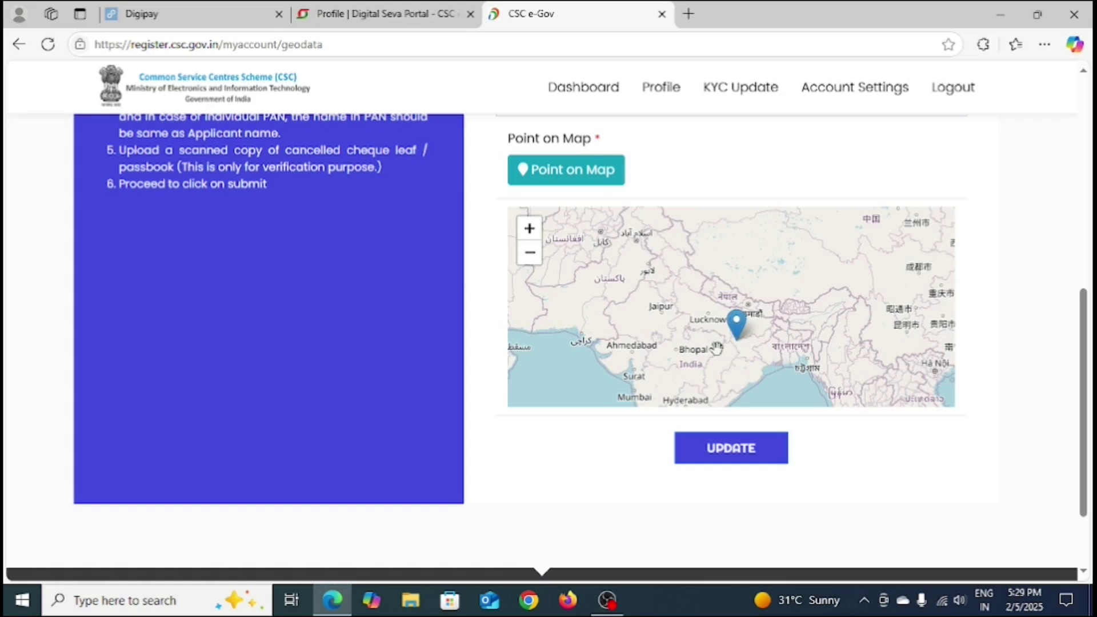
pyautogui.click(736, 327)
pyautogui.moveTo(637, 343); pyautogui.dragTo(665, 283)
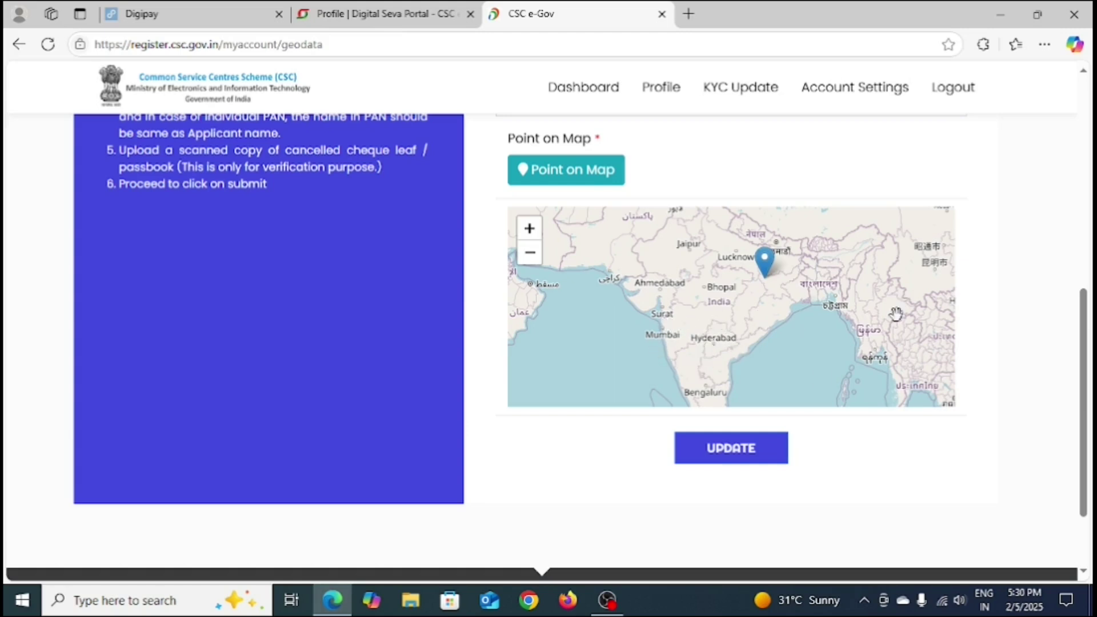
pyautogui.moveTo(800, 261); pyautogui.dragTo(895, 332)
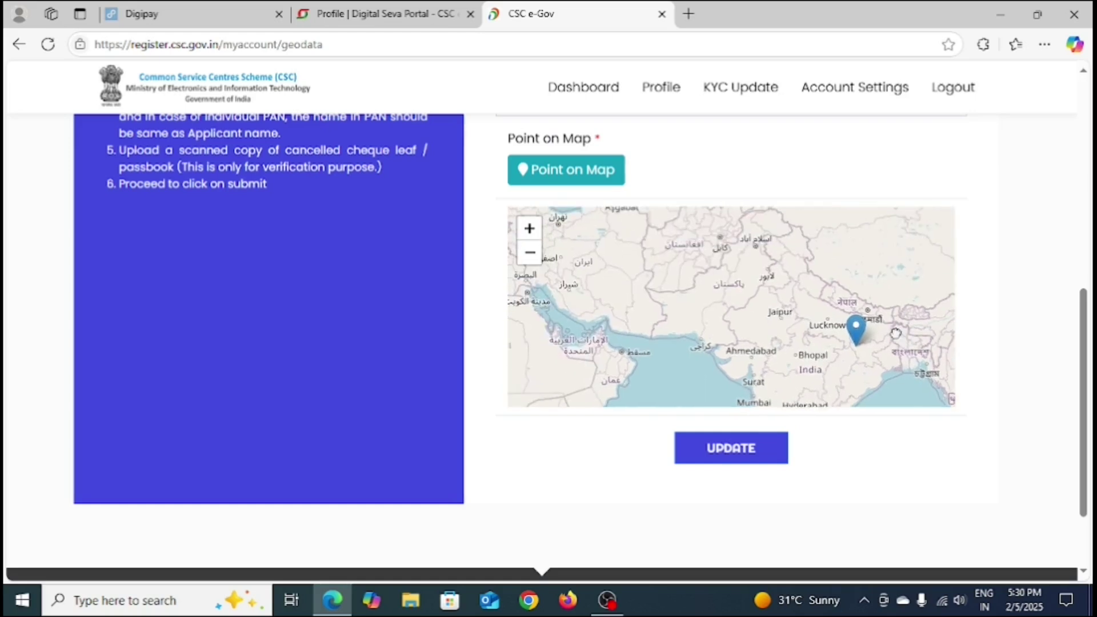
pyautogui.moveTo(708, 251)
pyautogui.mouseDown()
pyautogui.moveTo(761, 343)
pyautogui.moveTo(679, 227)
pyautogui.mouseUp()
pyautogui.moveTo(754, 365); pyautogui.dragTo(732, 301)
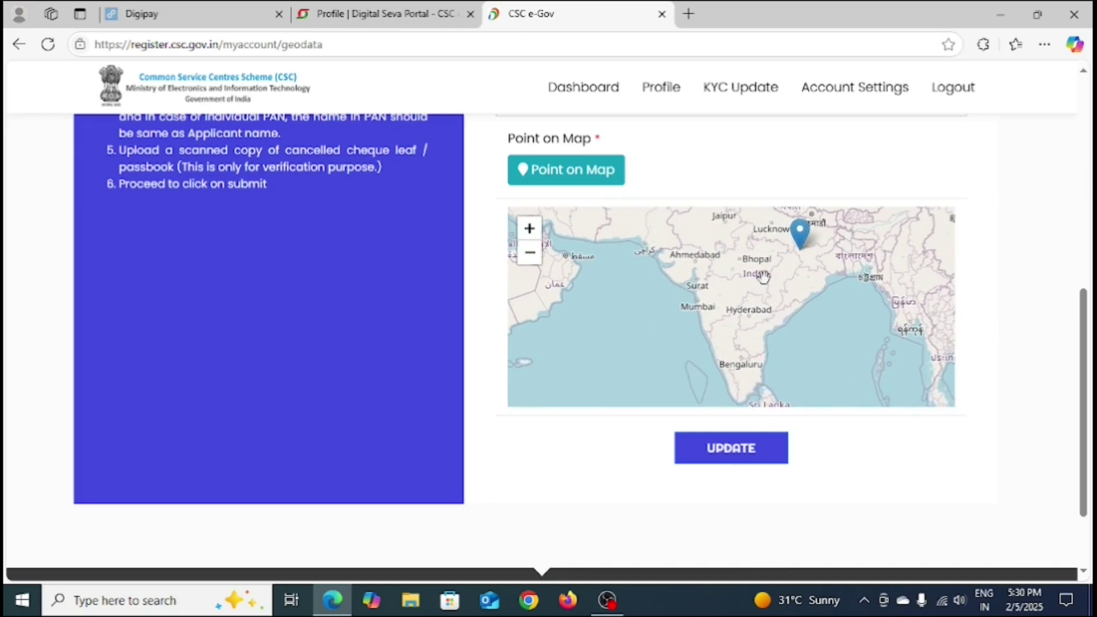
# Step: Zoom into the map and pan east toward Chhattisgarh, Odisha and Kolkata
pyautogui.scroll(1, 768, 283)
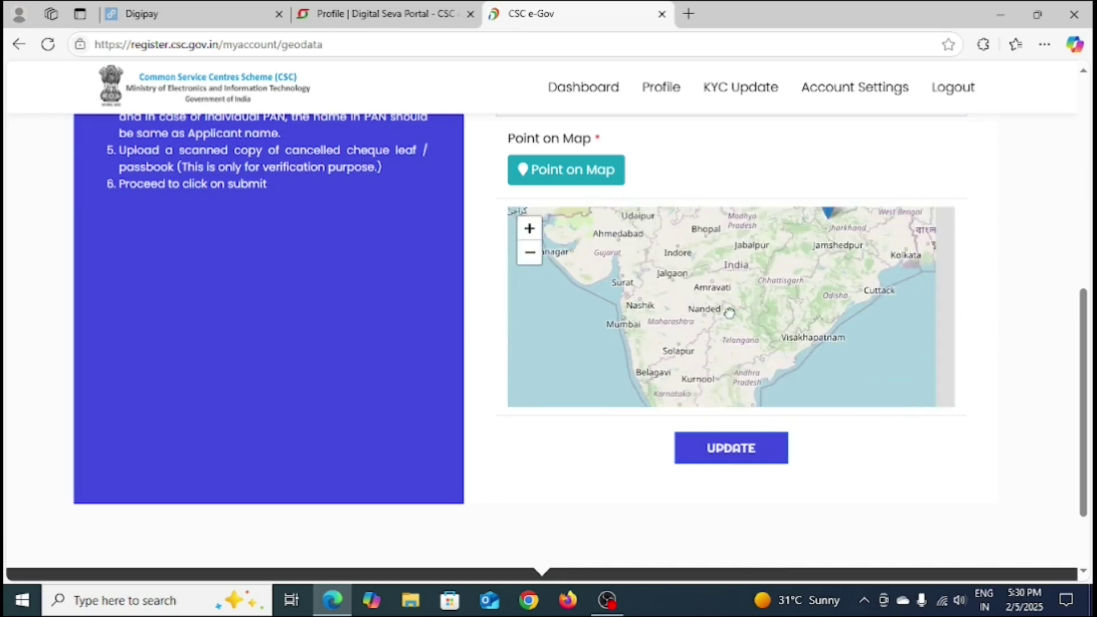
pyautogui.scroll(1, 734, 286)
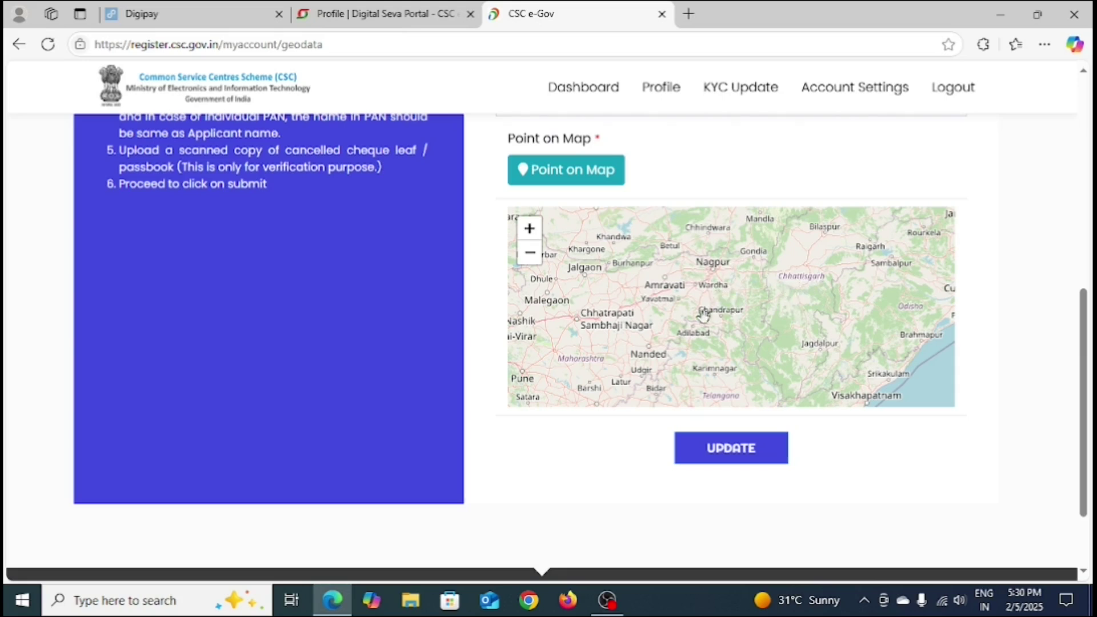
pyautogui.moveTo(638, 292); pyautogui.dragTo(730, 319)
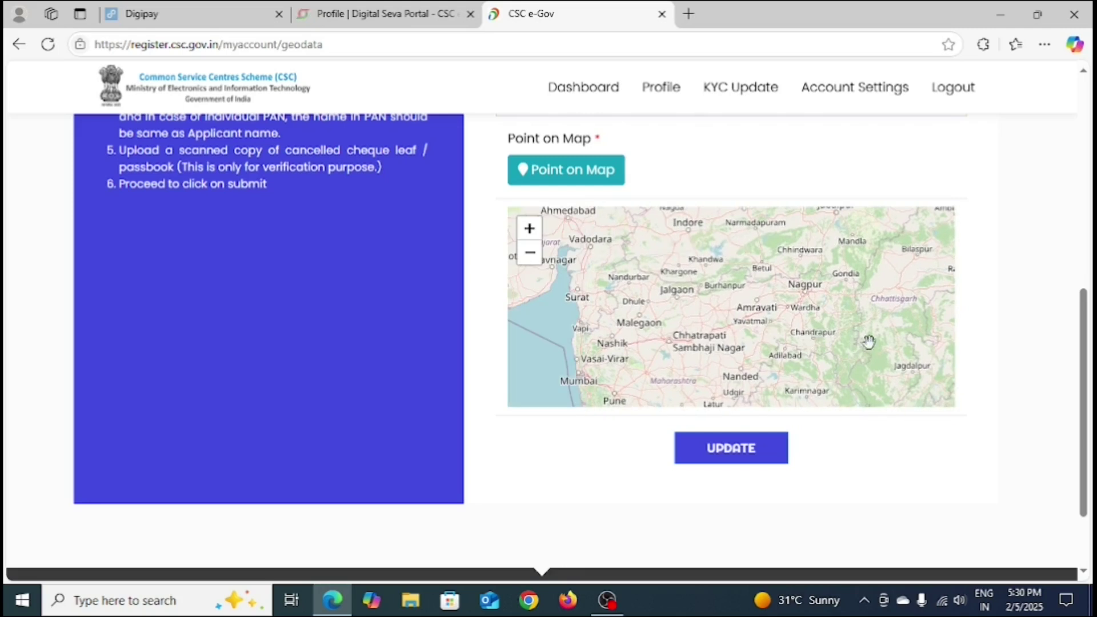
pyautogui.moveTo(868, 342); pyautogui.dragTo(780, 341)
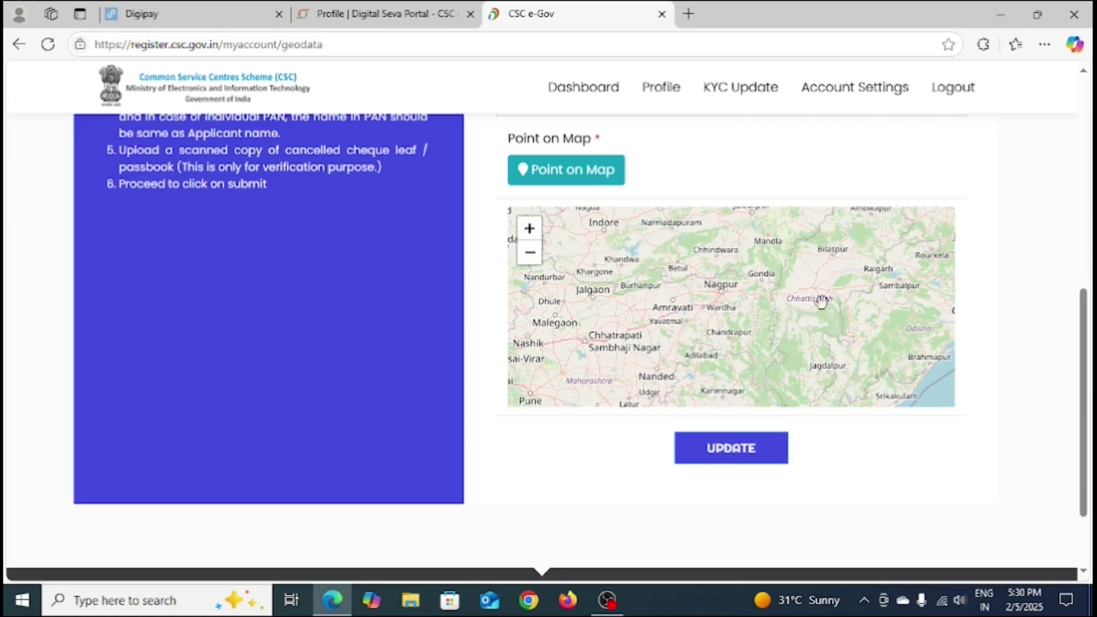
pyautogui.moveTo(819, 330); pyautogui.dragTo(690, 346)
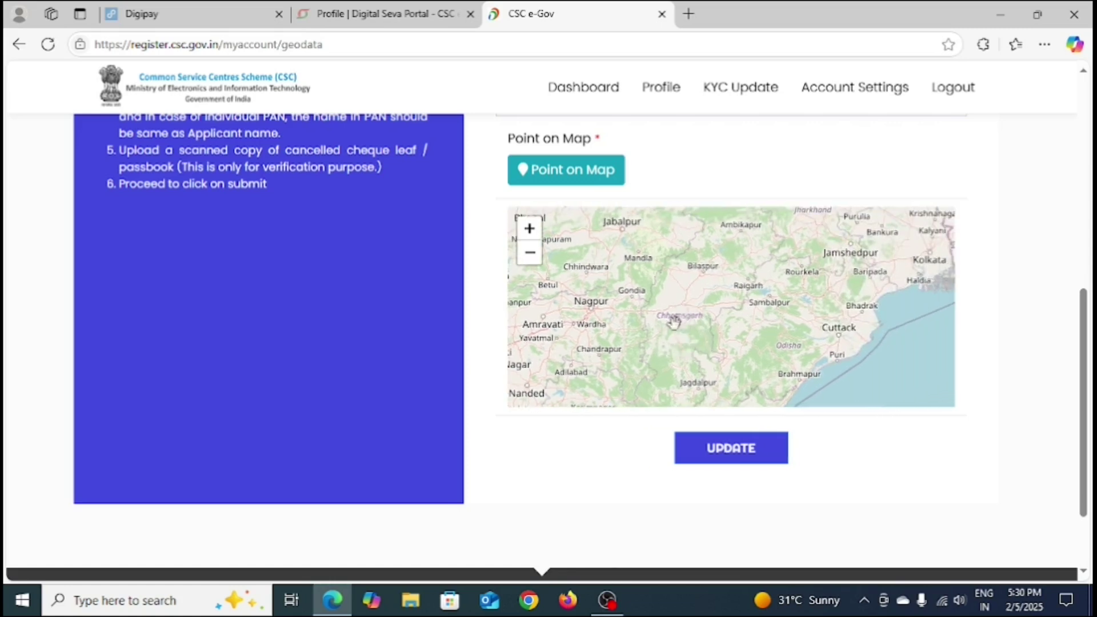
# Step: Zoom in around Raipur and pan north past Simga toward Bemetara and Bilaspur
pyautogui.scroll(1, 698, 337)
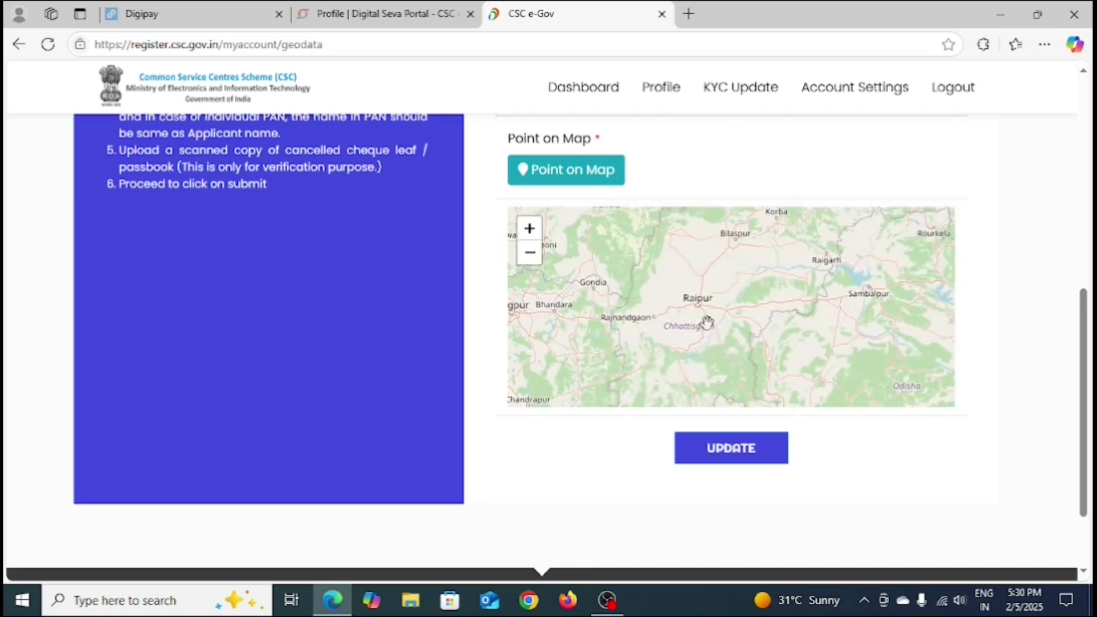
pyautogui.scroll(1, 706, 323)
pyautogui.moveTo(731, 362); pyautogui.dragTo(761, 354)
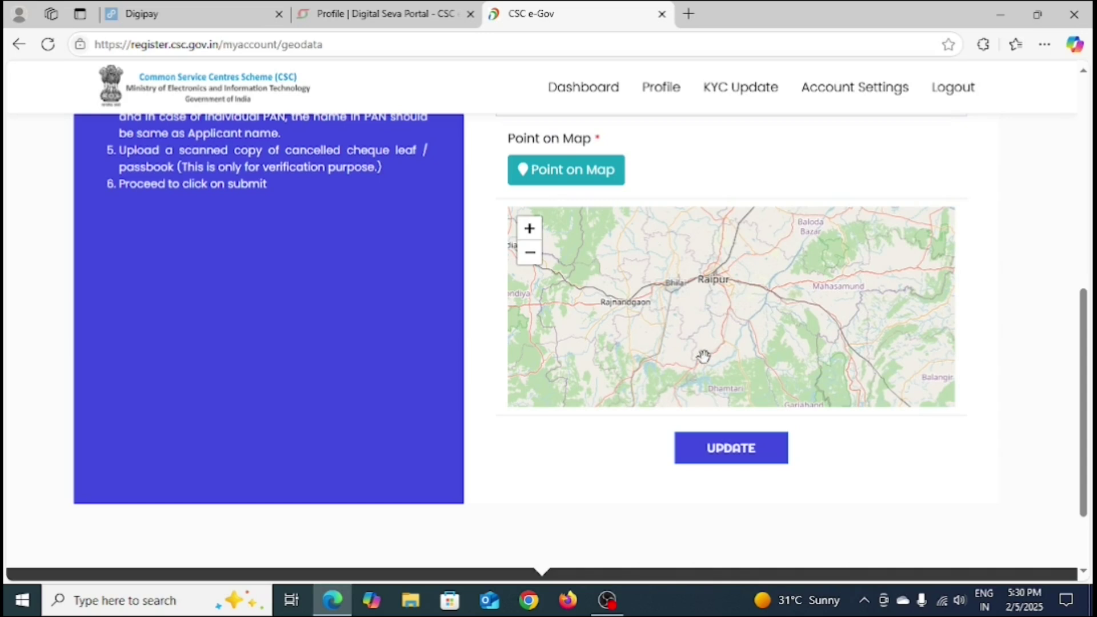
pyautogui.scroll(-1, 696, 338)
pyautogui.scroll(1, 705, 335)
pyautogui.scroll(1, 706, 336)
pyautogui.moveTo(687, 291); pyautogui.dragTo(646, 340)
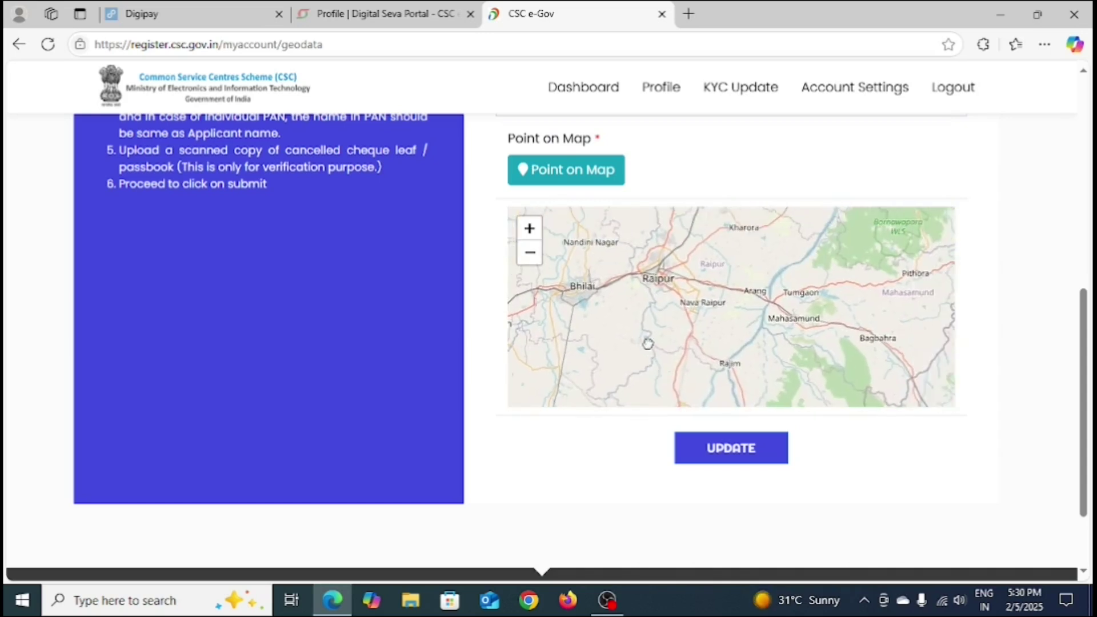
pyautogui.moveTo(833, 302); pyautogui.dragTo(807, 361)
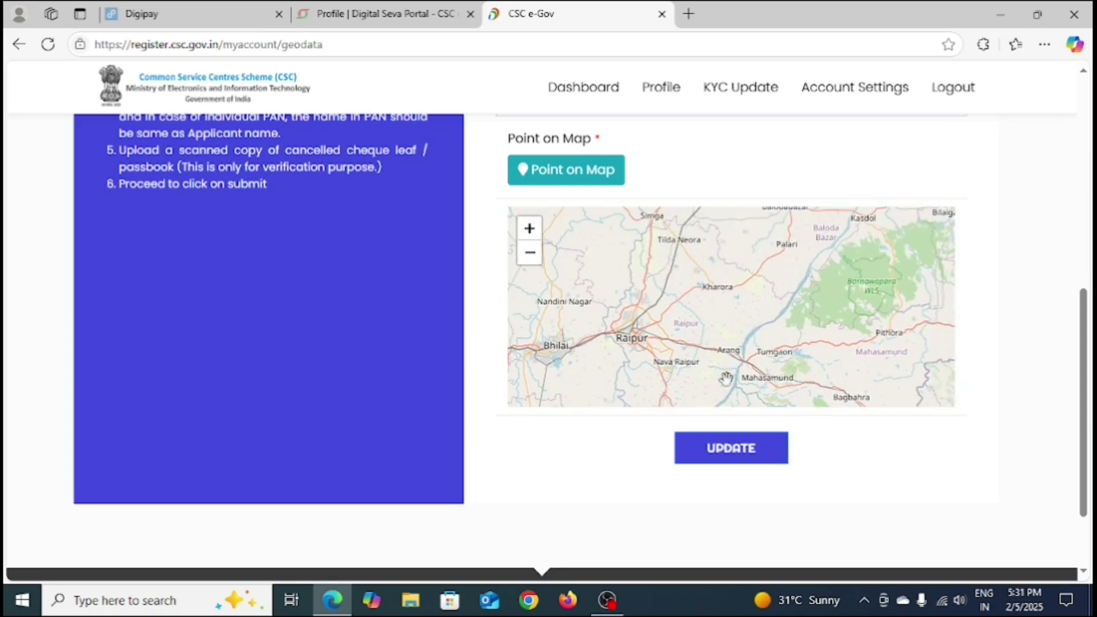
pyautogui.moveTo(702, 287); pyautogui.dragTo(730, 332)
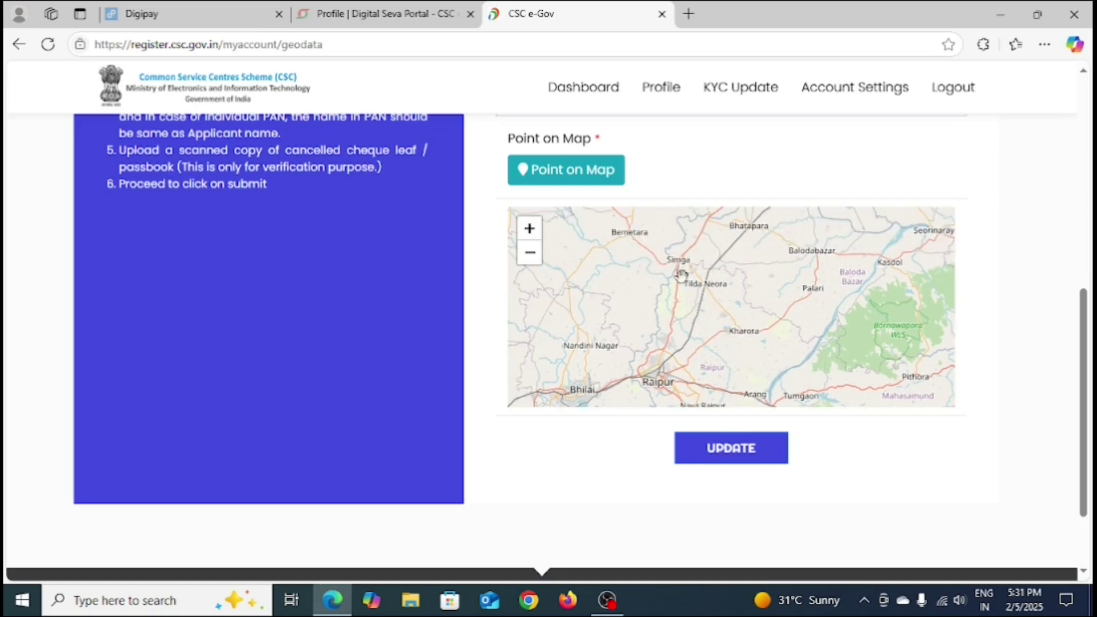
pyautogui.moveTo(673, 273); pyautogui.dragTo(707, 372)
# Step: Zoom in close on Simga and drop the pin just west of it
pyautogui.scroll(3, 696, 370)
pyautogui.scroll(2, 689, 334)
pyautogui.scroll(1, 688, 367)
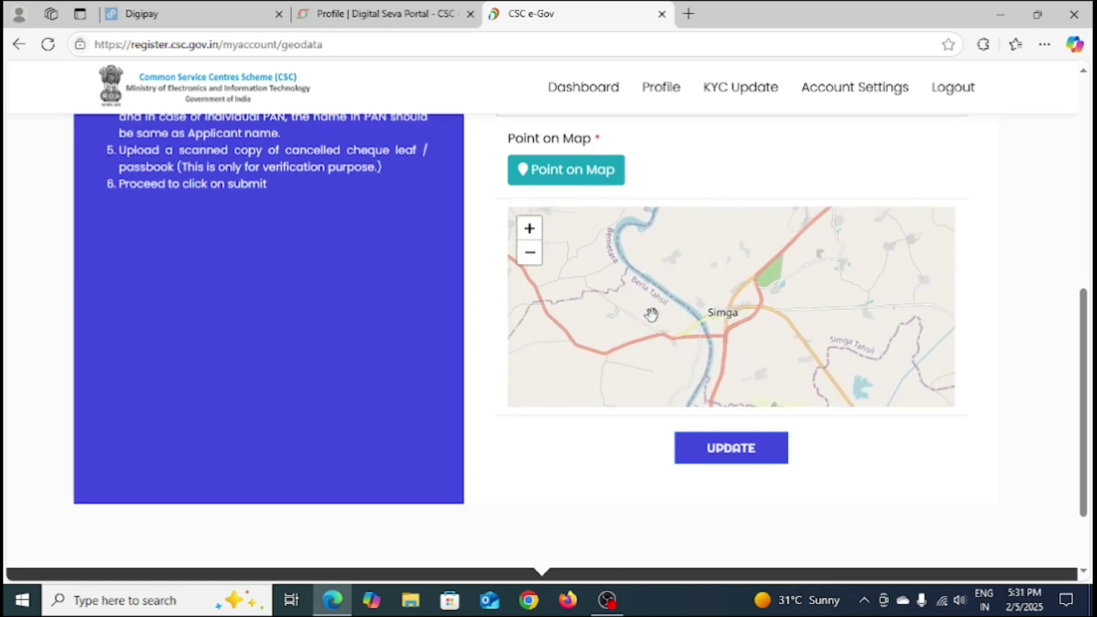
pyautogui.moveTo(752, 362); pyautogui.dragTo(813, 390)
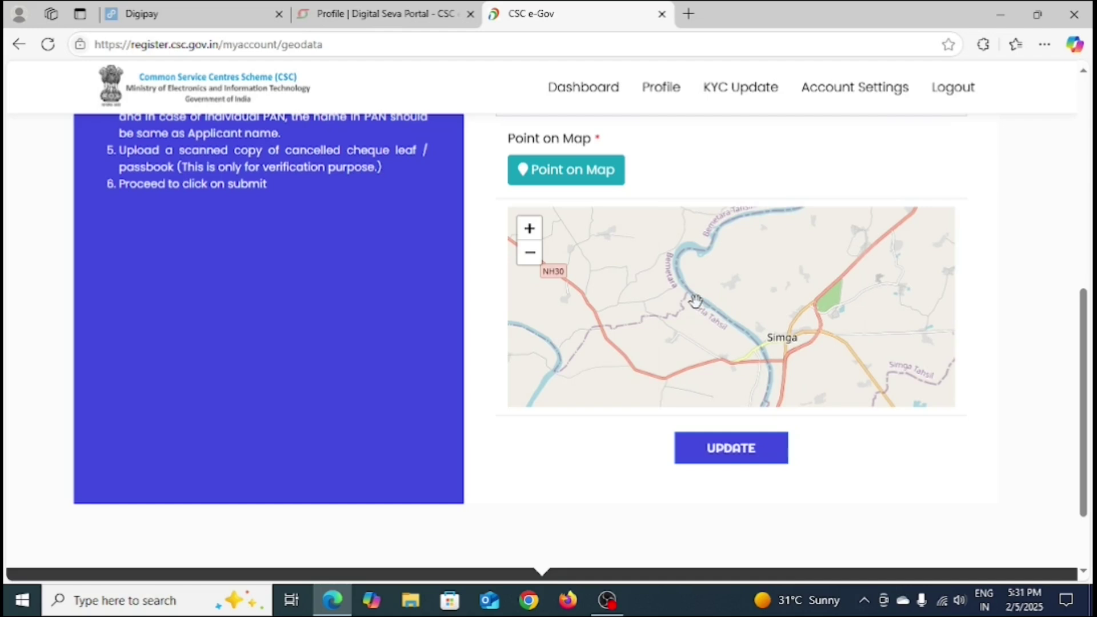
pyautogui.click(695, 301)
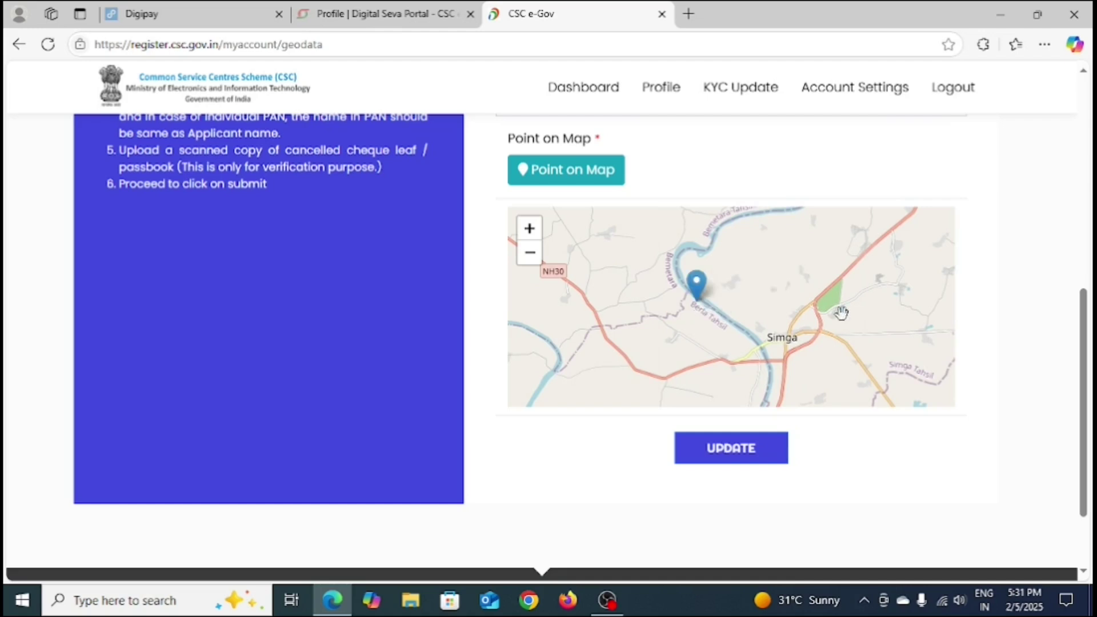
# Step: Close the popup and reposition the pin near Berla, giving latitude 21.642674674456686, longitude 81.66553069657809
pyautogui.click(702, 299)
pyautogui.click(741, 328)
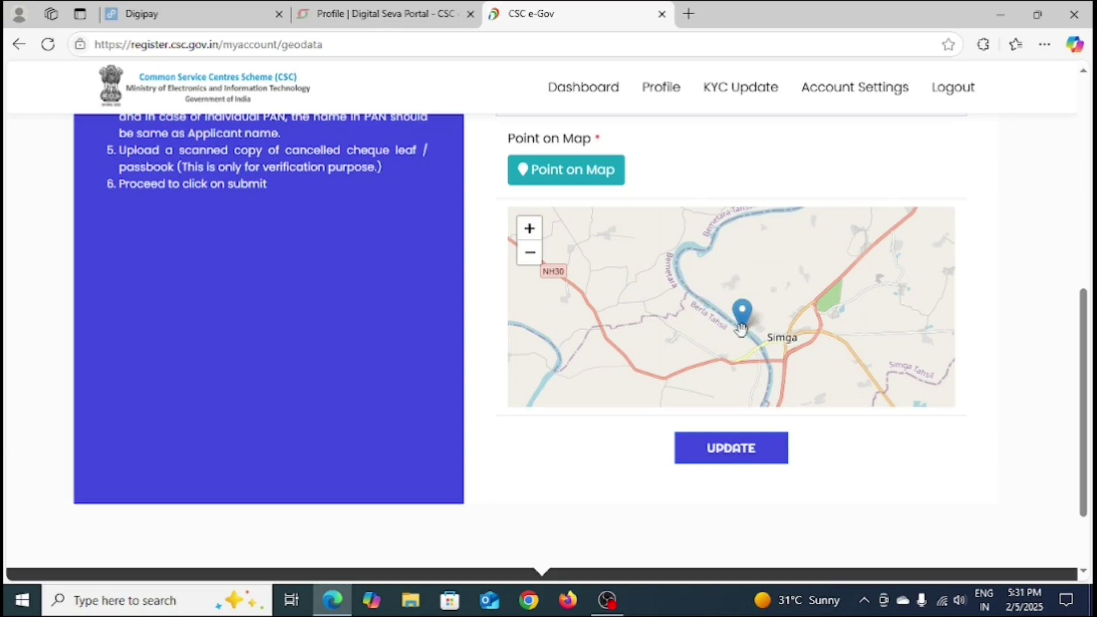
pyautogui.click(694, 255)
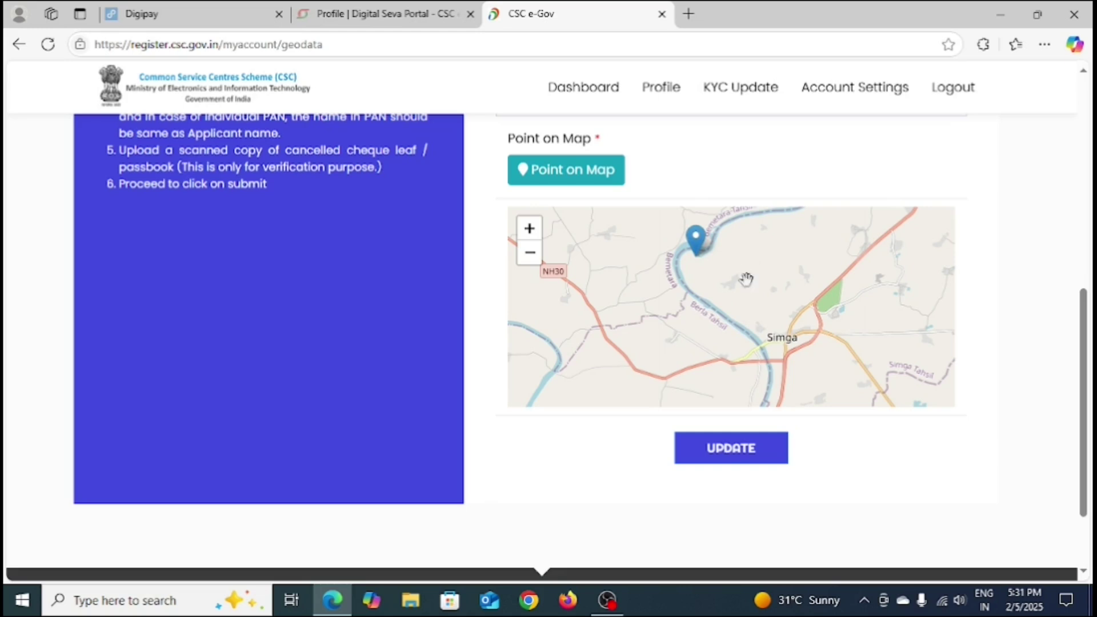
pyautogui.click(694, 295)
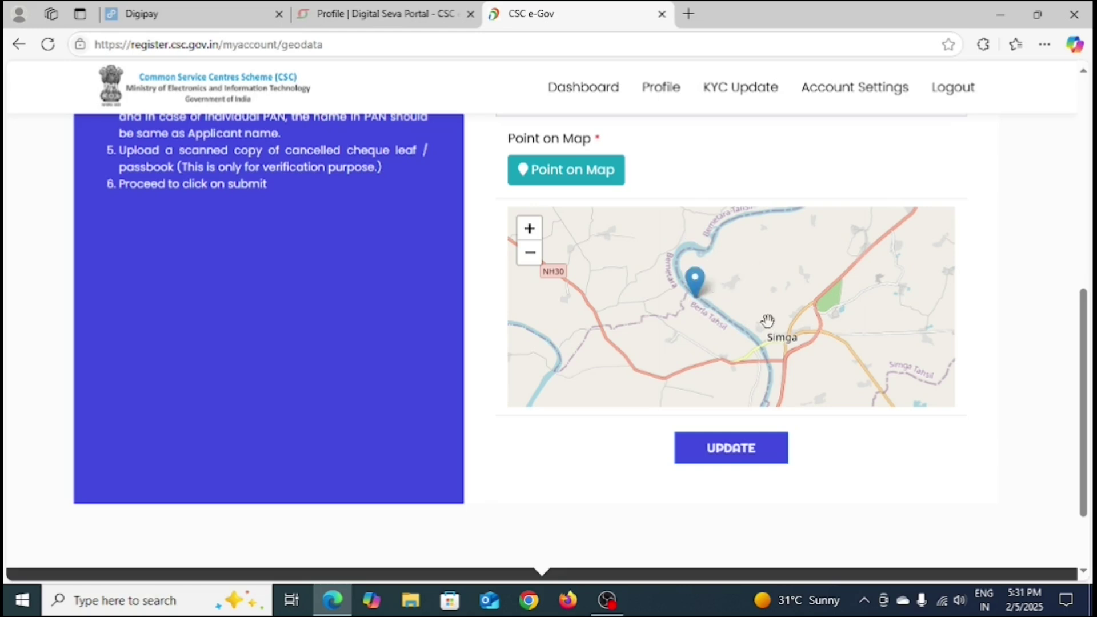
pyautogui.moveTo(696, 293)
# Step: Review the updated Latitude and Longitude fields at the top, then log out
pyautogui.moveTo(1087, 409); pyautogui.dragTo(1091, 252)
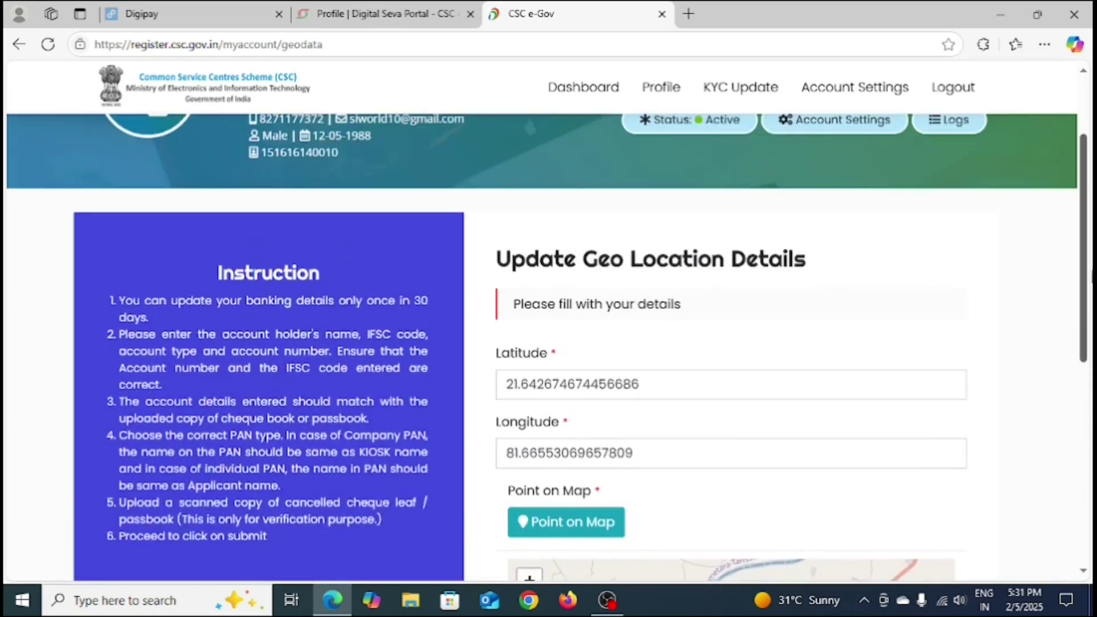
pyautogui.moveTo(1086, 306); pyautogui.dragTo(1088, 246)
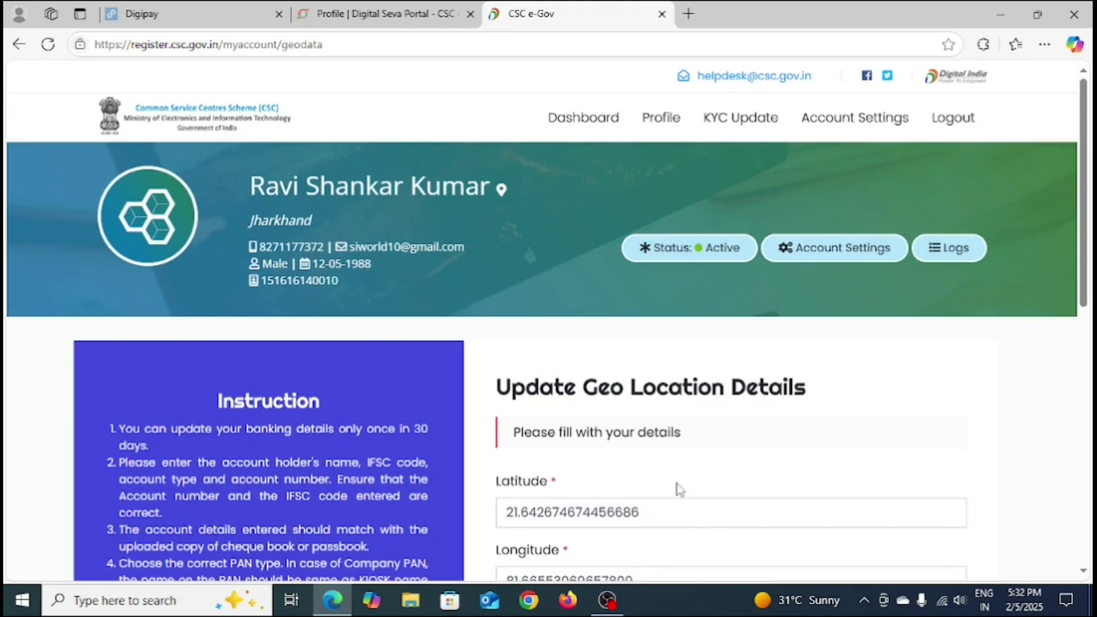
pyautogui.click(953, 120)
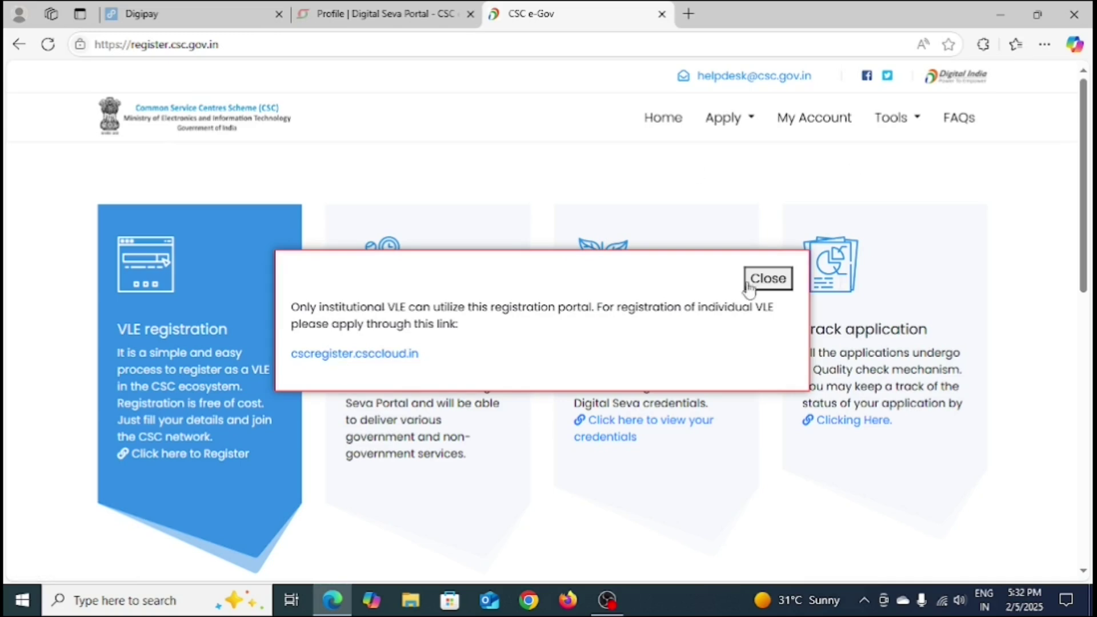
# Step: Dismiss the VLE registration notice and glance at the Digital Seva profile tab before returning
pyautogui.click(766, 279)
pyautogui.click(309, 14)
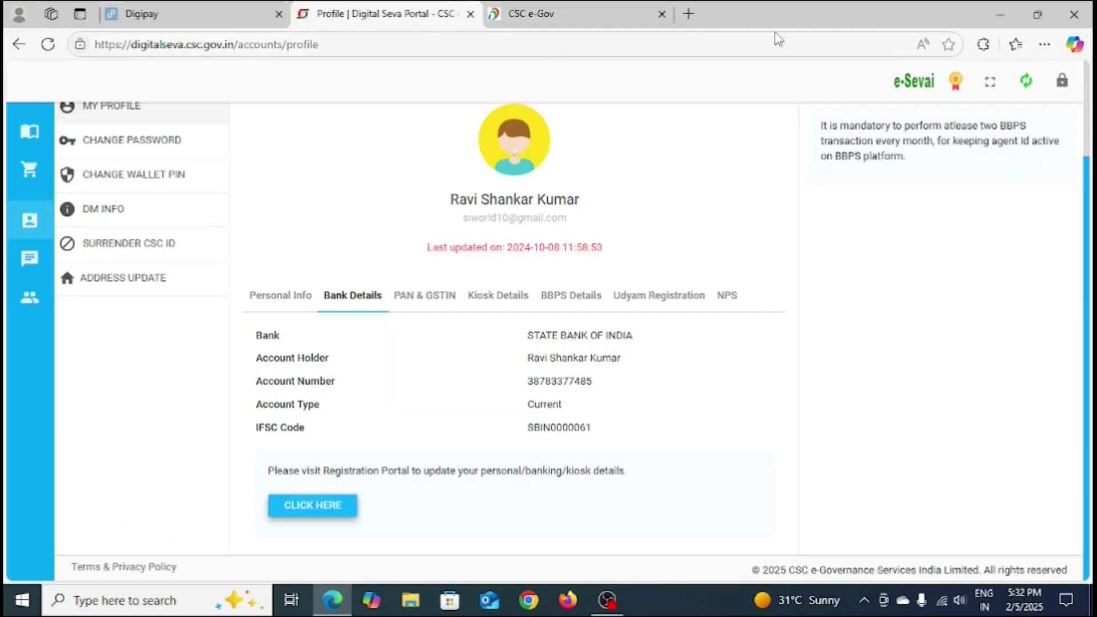
pyautogui.click(552, 18)
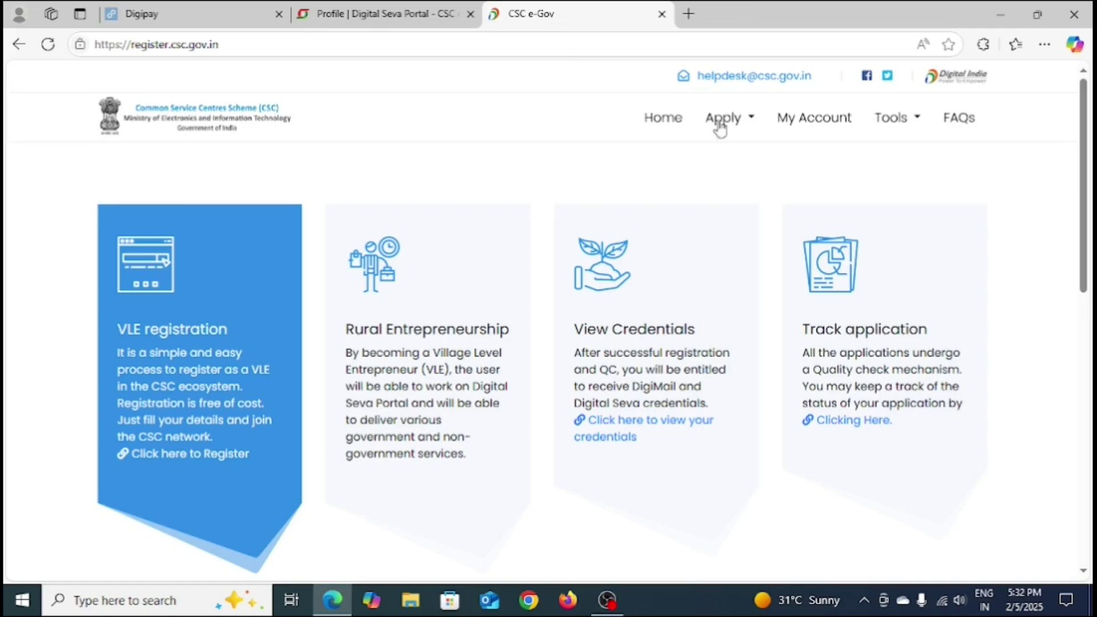
# Step: Minimize Edge, refresh the desktop, restore the CSC portal and open Edge's main menu
pyautogui.click(1000, 14)
pyautogui.rightClick(367, 207)
pyautogui.click(409, 249)
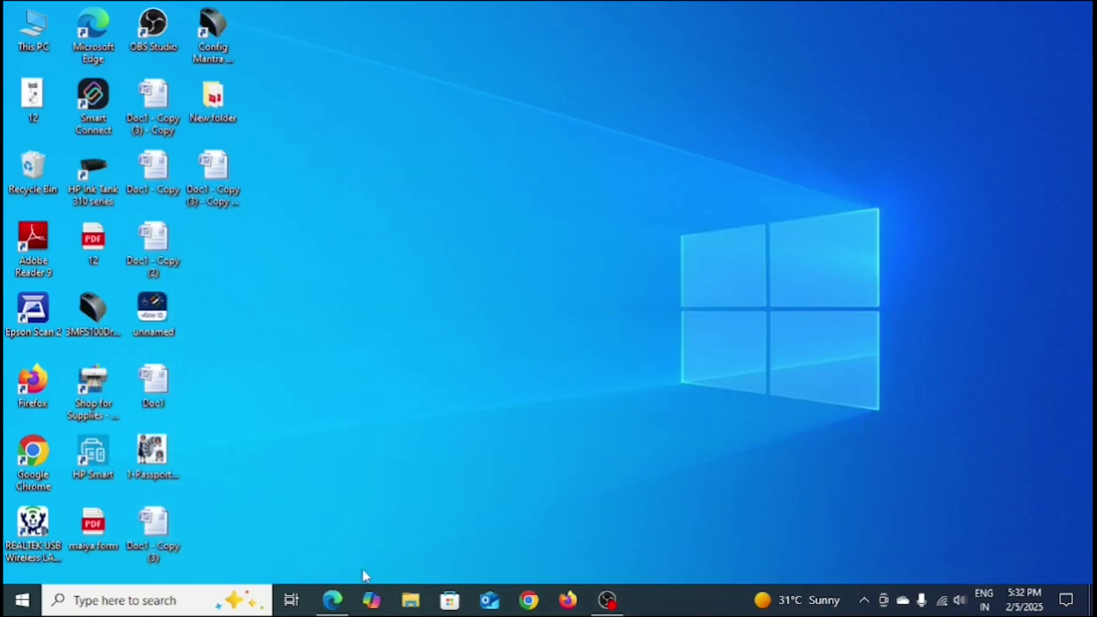
pyautogui.click(332, 600)
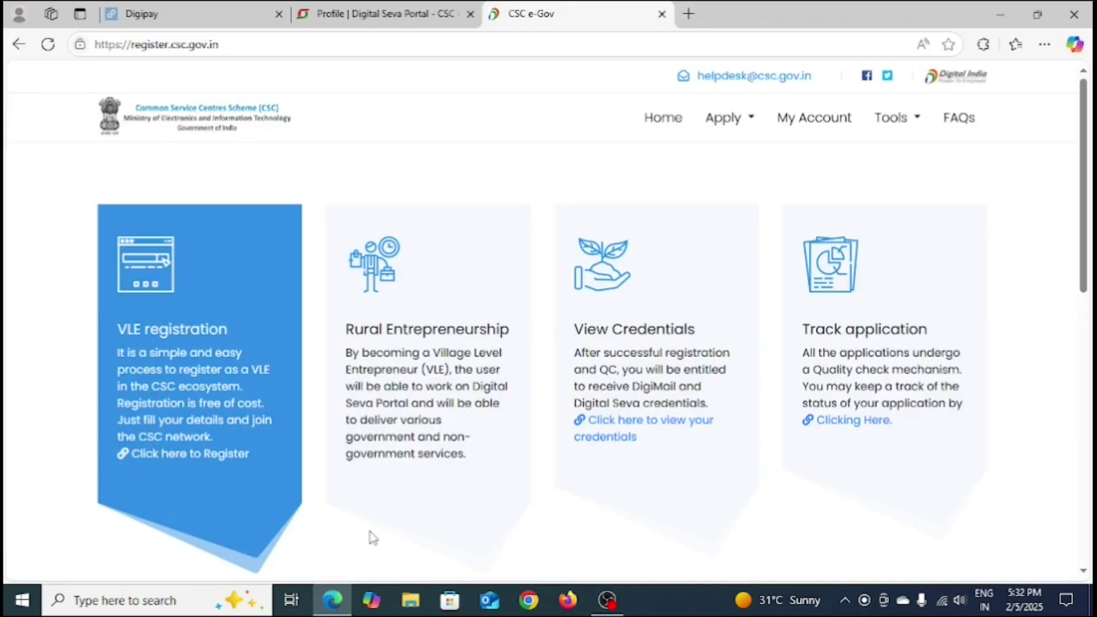
pyautogui.click(382, 11)
pyautogui.click(525, 13)
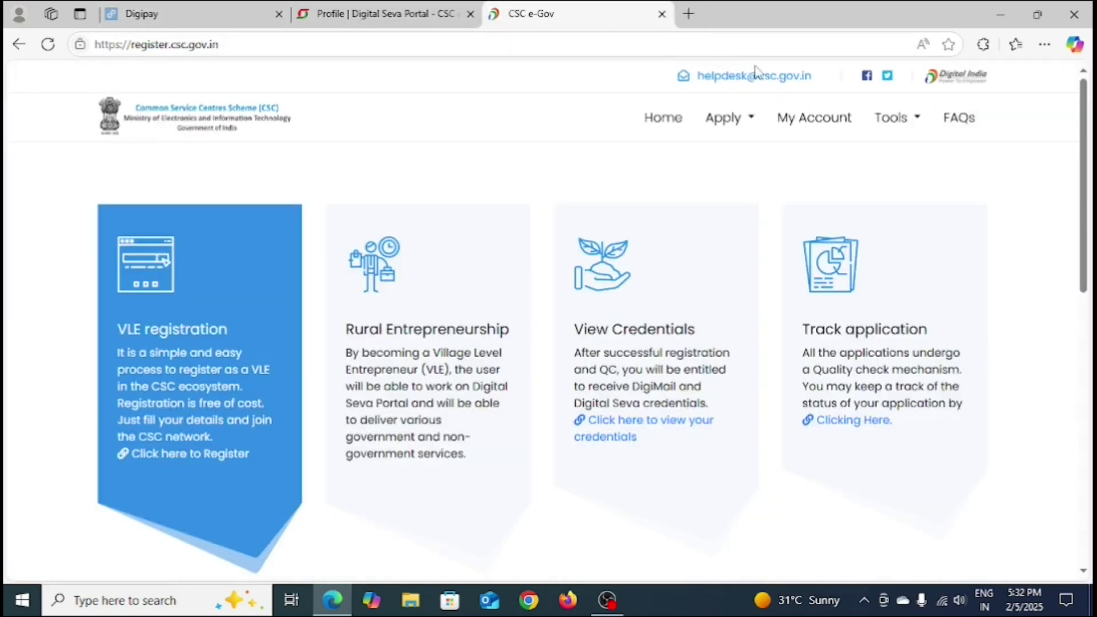
pyautogui.click(1043, 45)
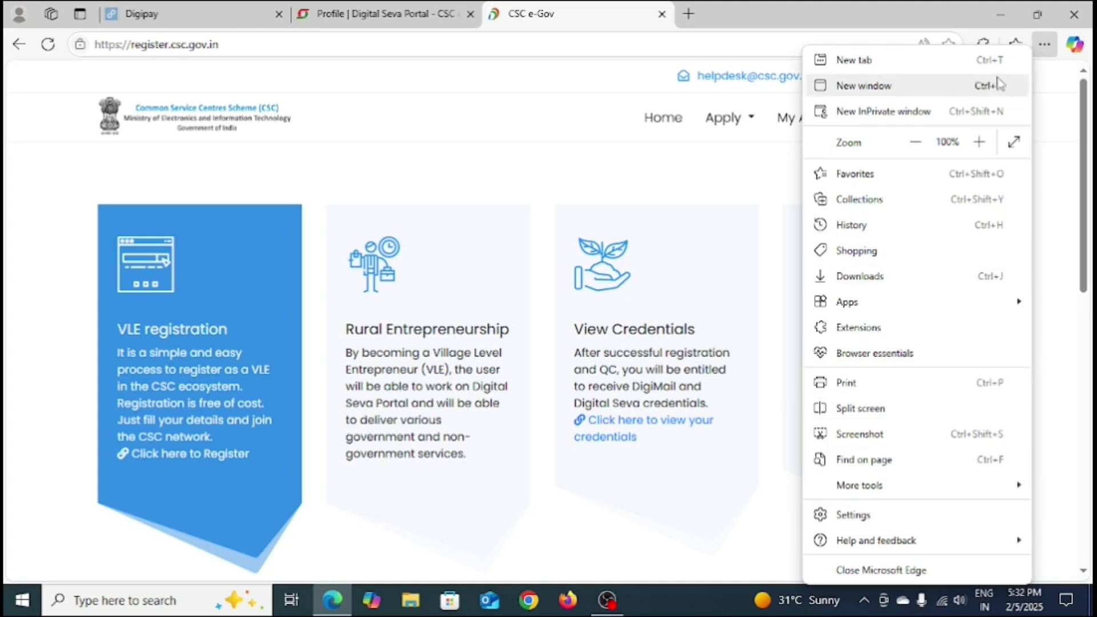
# Step: Open Edge Settings in a new tab and search the settings for 'location'
pyautogui.click(853, 515)
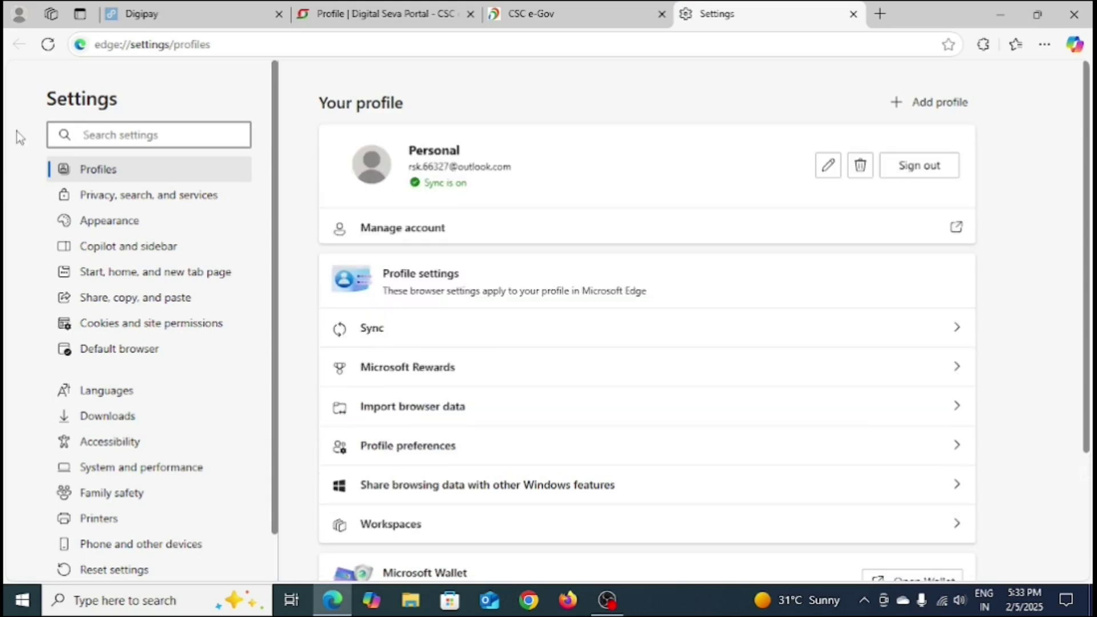
pyautogui.click(102, 136)
pyautogui.write('lo')
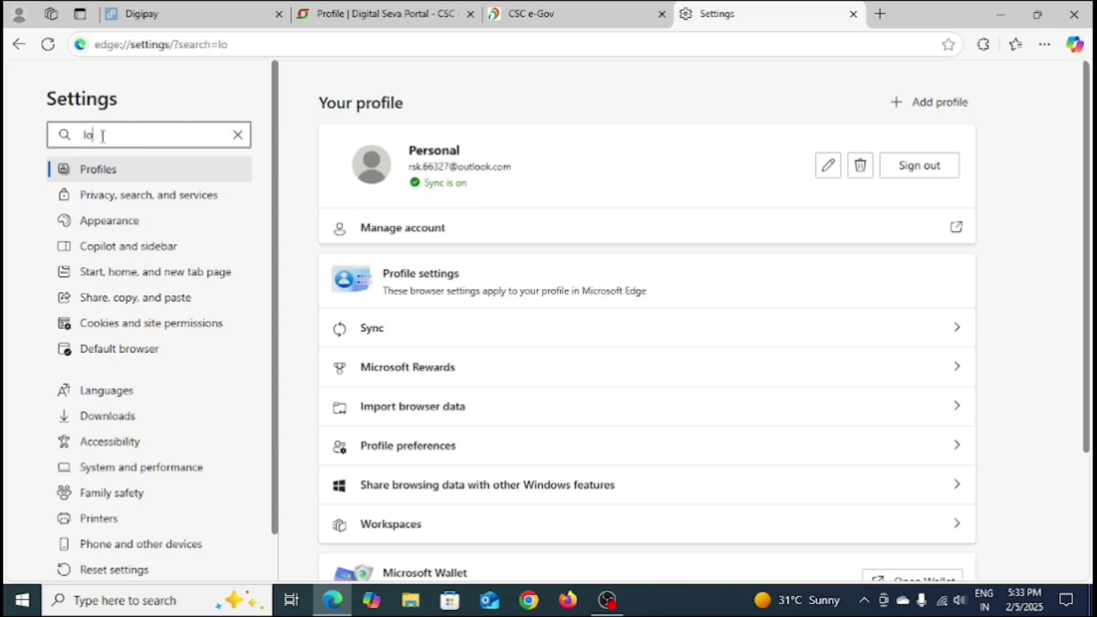
pyautogui.write('cation')
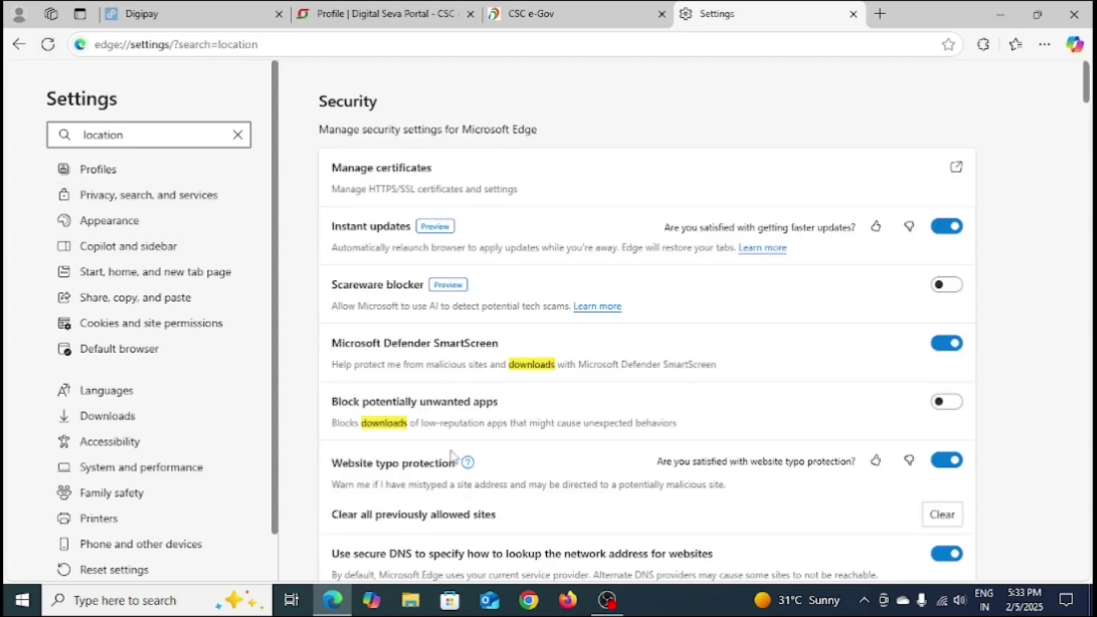
# Step: Scroll the 'location' results down to All permissions > Location, currently set to Ask first
pyautogui.scroll(-1, 474, 313)
pyautogui.scroll(-10, 469, 309)
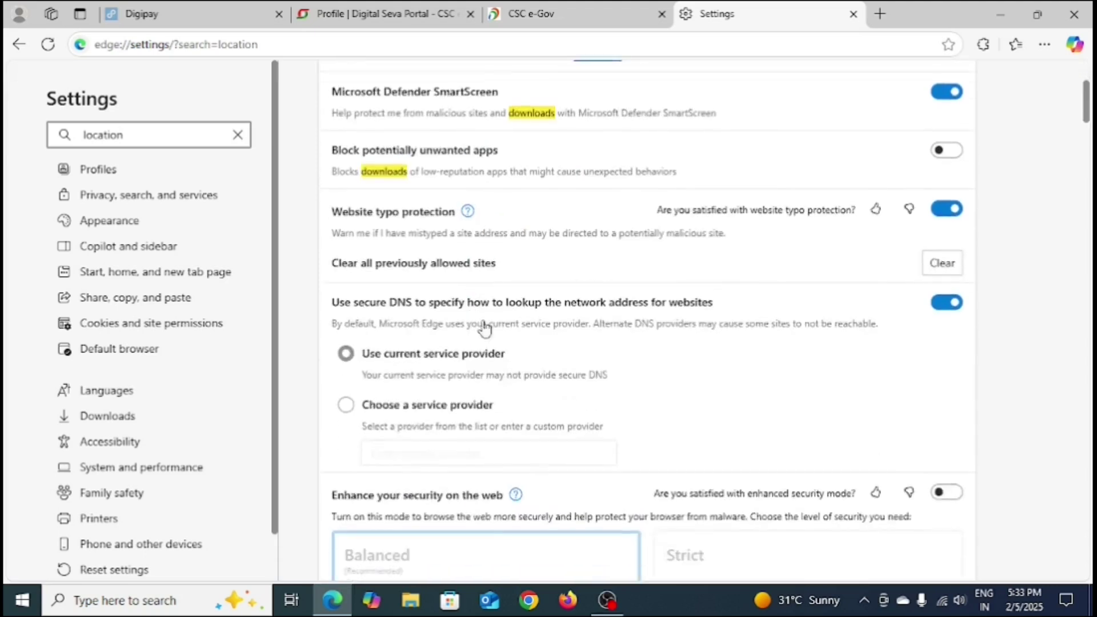
pyautogui.scroll(-8, 571, 334)
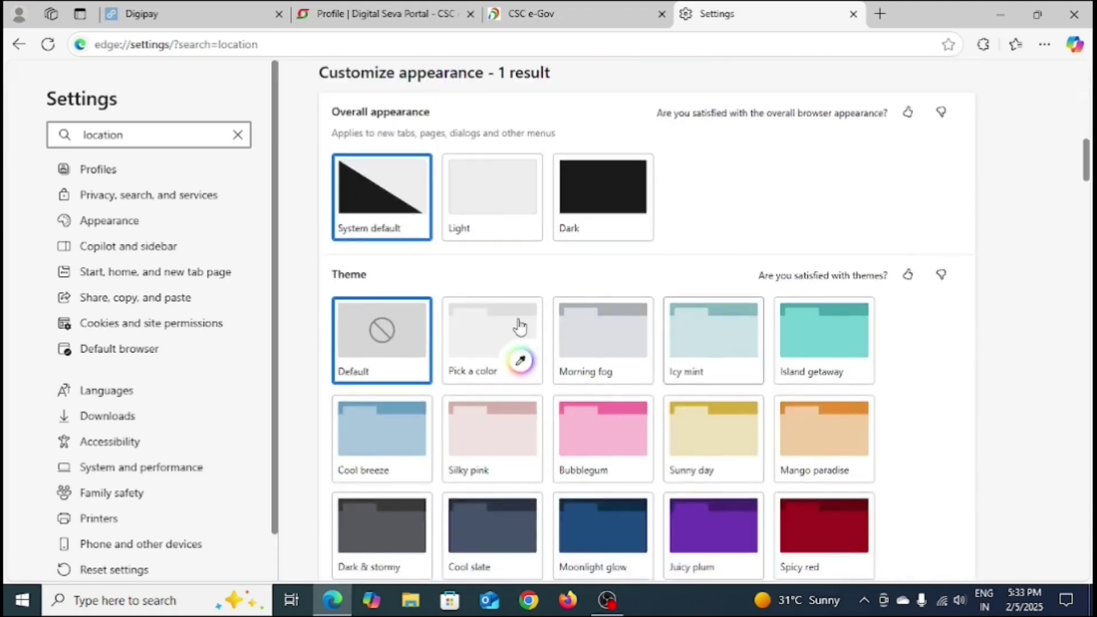
pyautogui.scroll(-10, 605, 331)
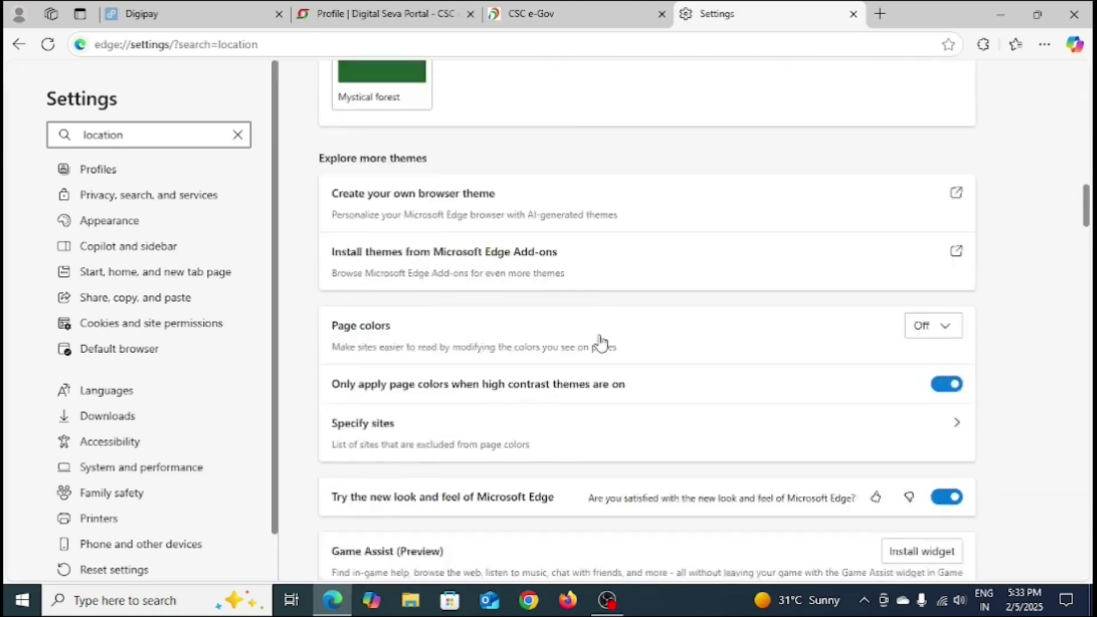
pyautogui.scroll(-10, 534, 342)
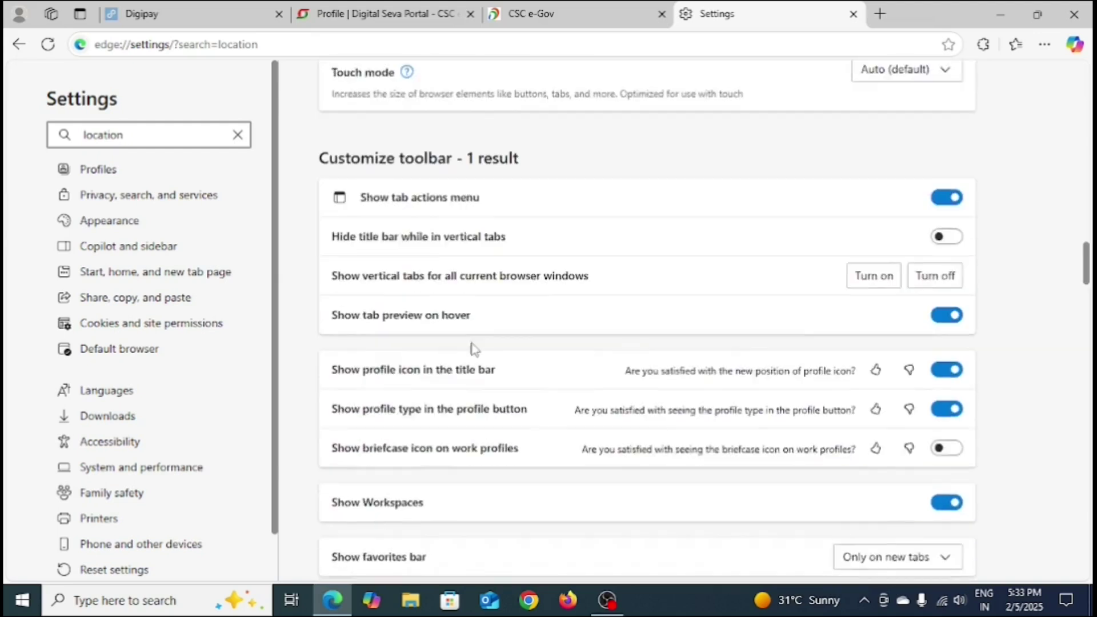
pyautogui.scroll(-8, 520, 343)
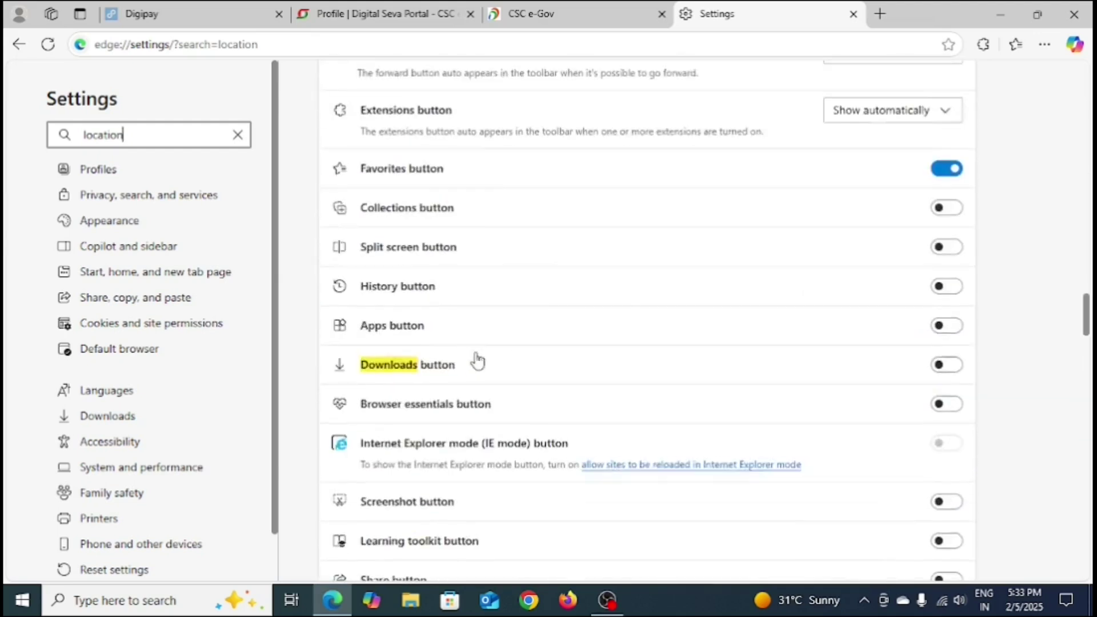
pyautogui.scroll(-2, 490, 364)
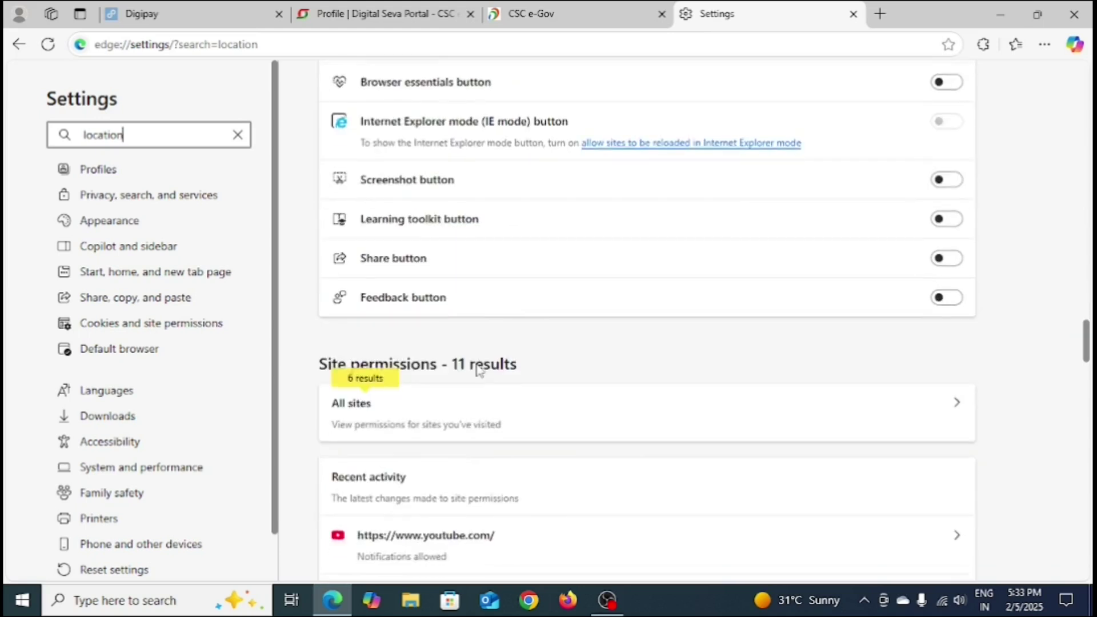
pyautogui.moveTo(322, 293); pyautogui.dragTo(565, 298)
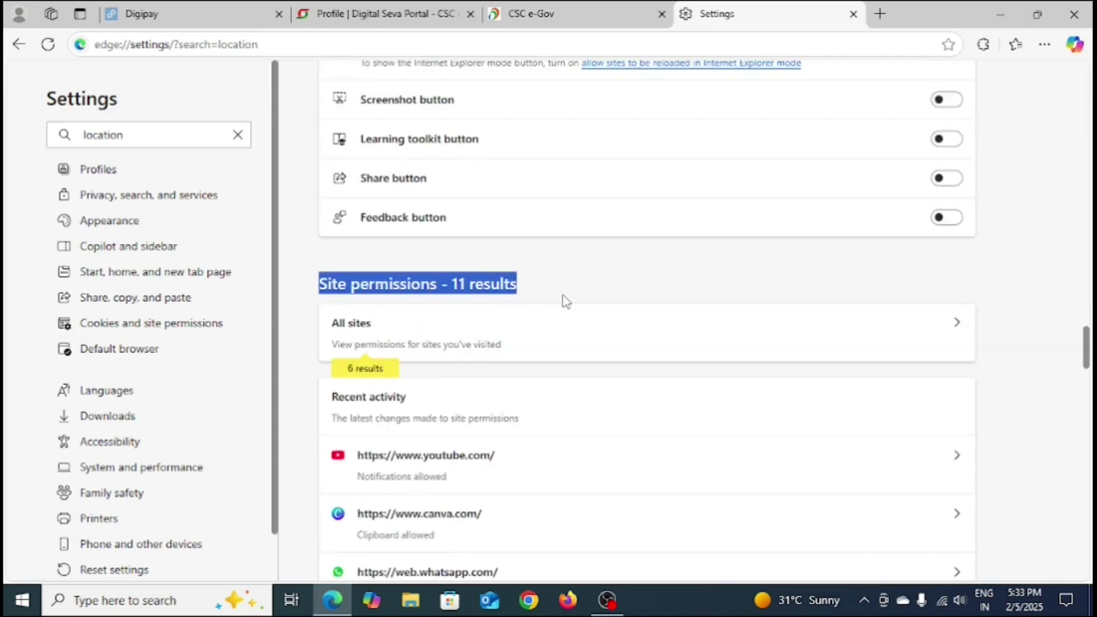
pyautogui.scroll(-1, 666, 317)
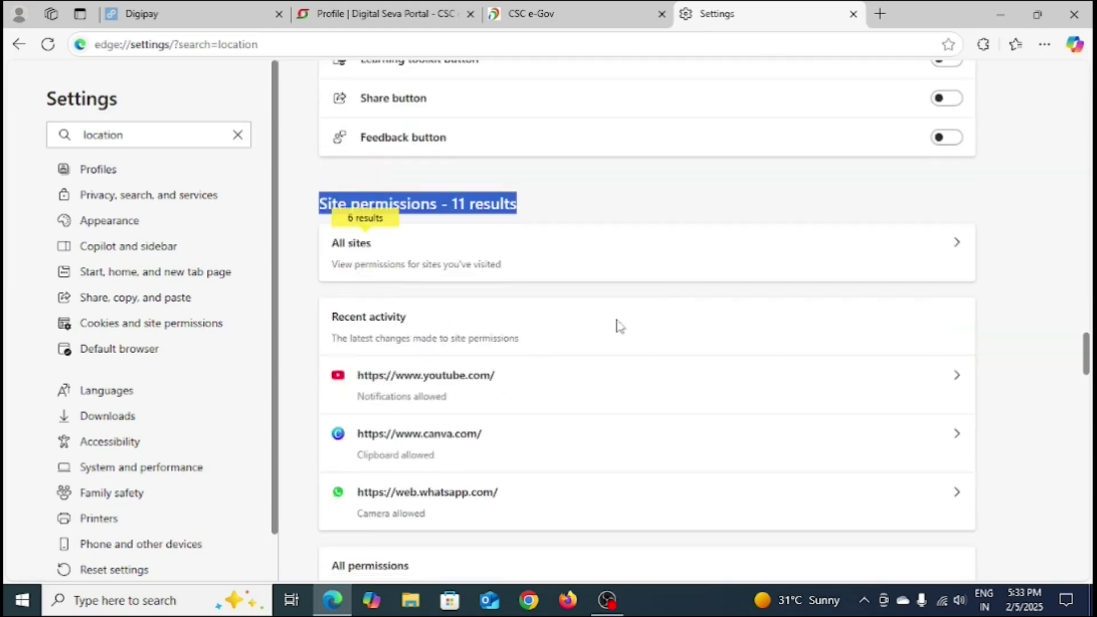
pyautogui.scroll(-1, 617, 323)
pyautogui.scroll(-1, 522, 347)
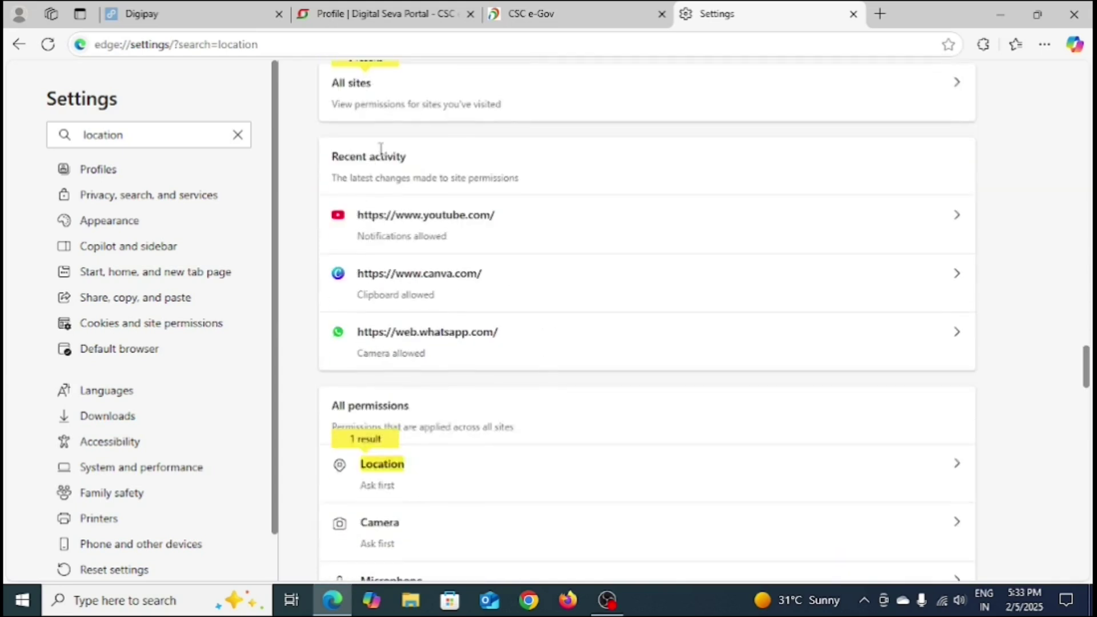
pyautogui.scroll(2, 380, 148)
pyautogui.scroll(-2, 406, 486)
pyautogui.scroll(-1, 342, 388)
pyautogui.moveTo(330, 326); pyautogui.dragTo(419, 334)
pyautogui.scroll(-1, 435, 391)
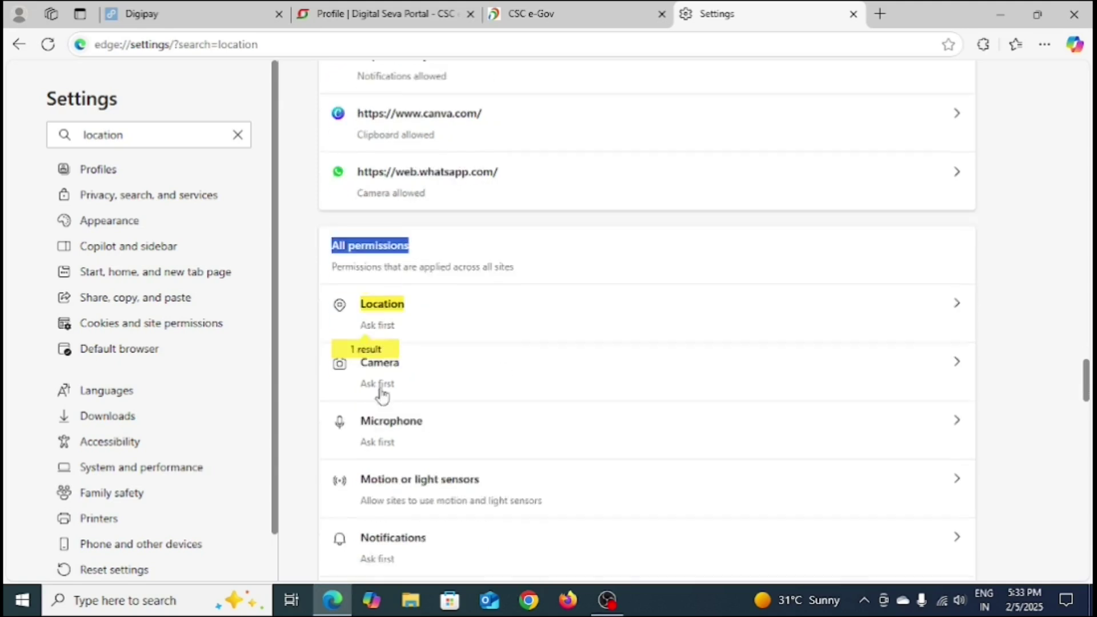
# Step: Open the Location permission and switch 'Ask before accessing (recommended)' off, then back on
pyautogui.click(400, 322)
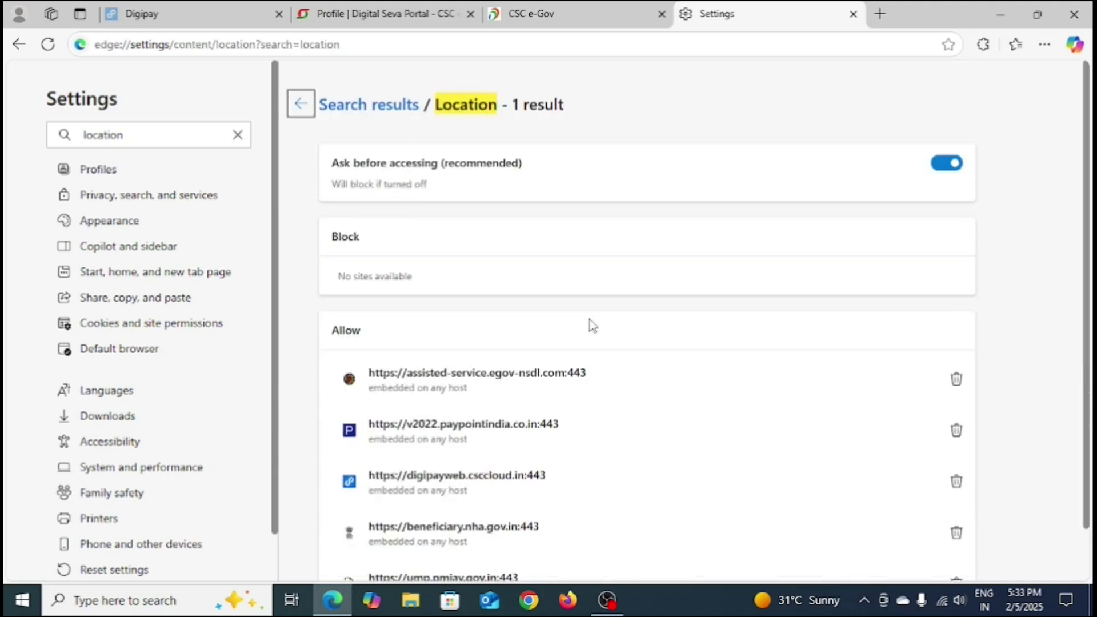
pyautogui.click(950, 171)
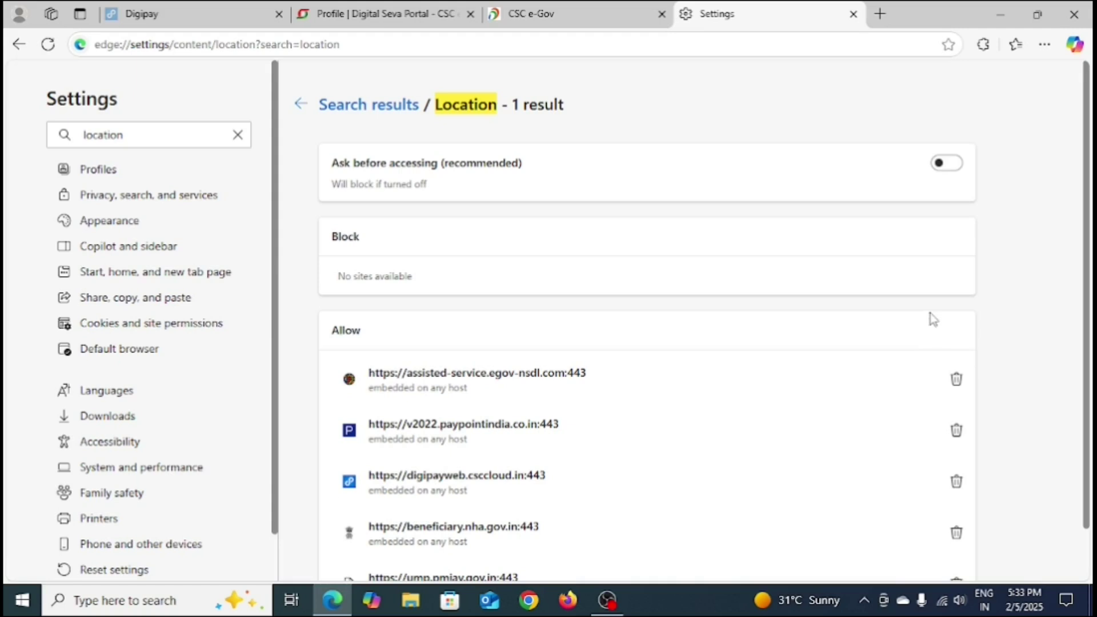
pyautogui.click(941, 172)
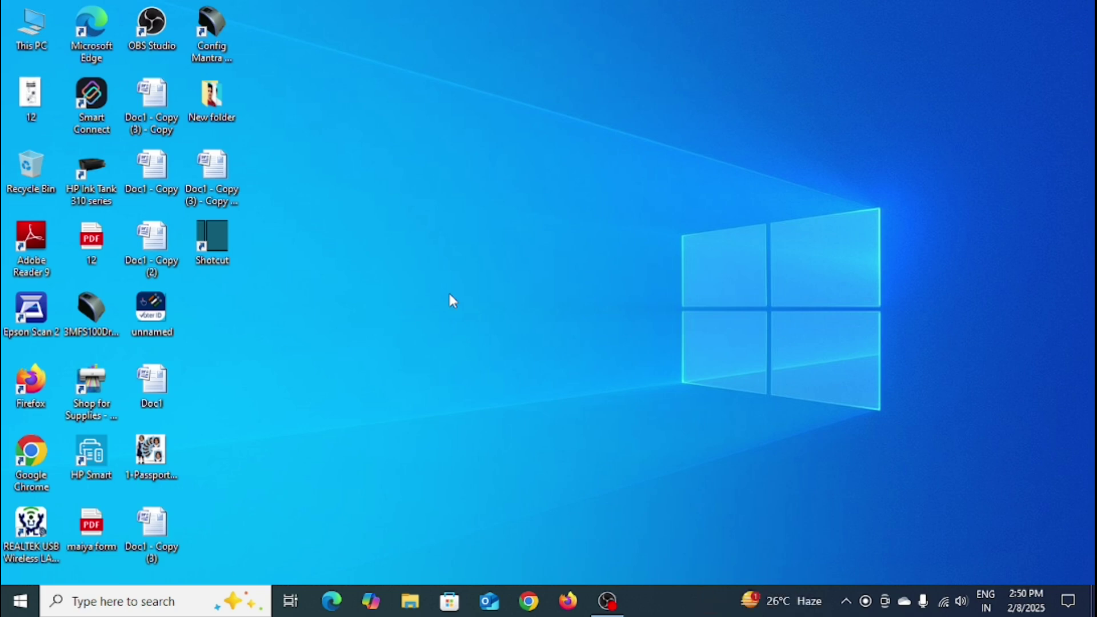
# Step: Refresh the desktop, then search Windows for 'location' and open Location privacy settings
pyautogui.rightClick(417, 209)
pyautogui.click(443, 252)
pyautogui.click(98, 601)
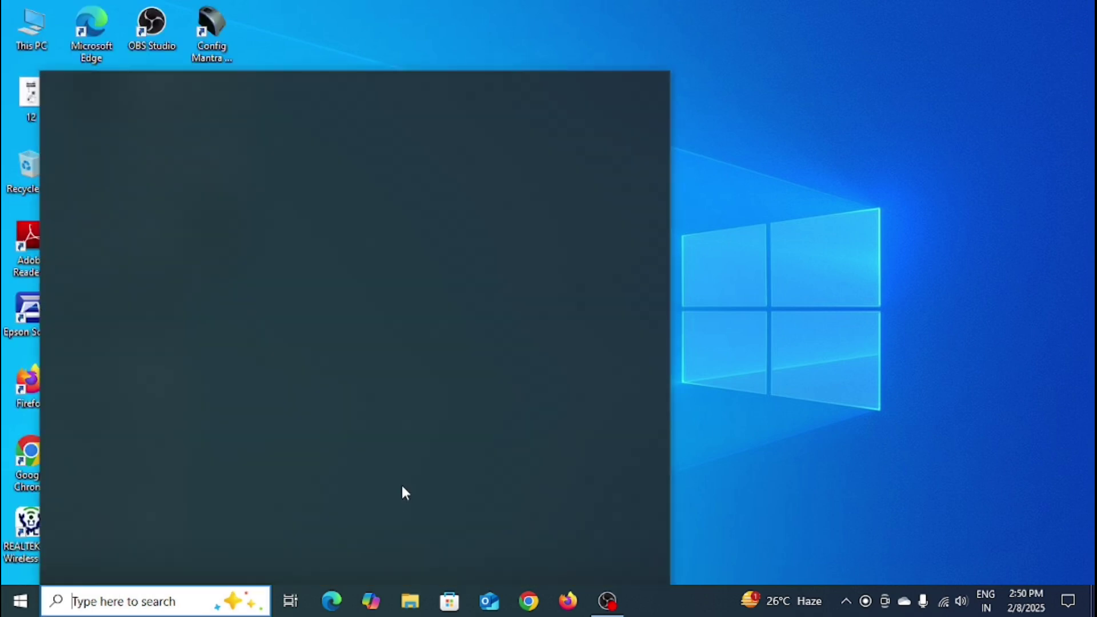
pyautogui.write('loca')
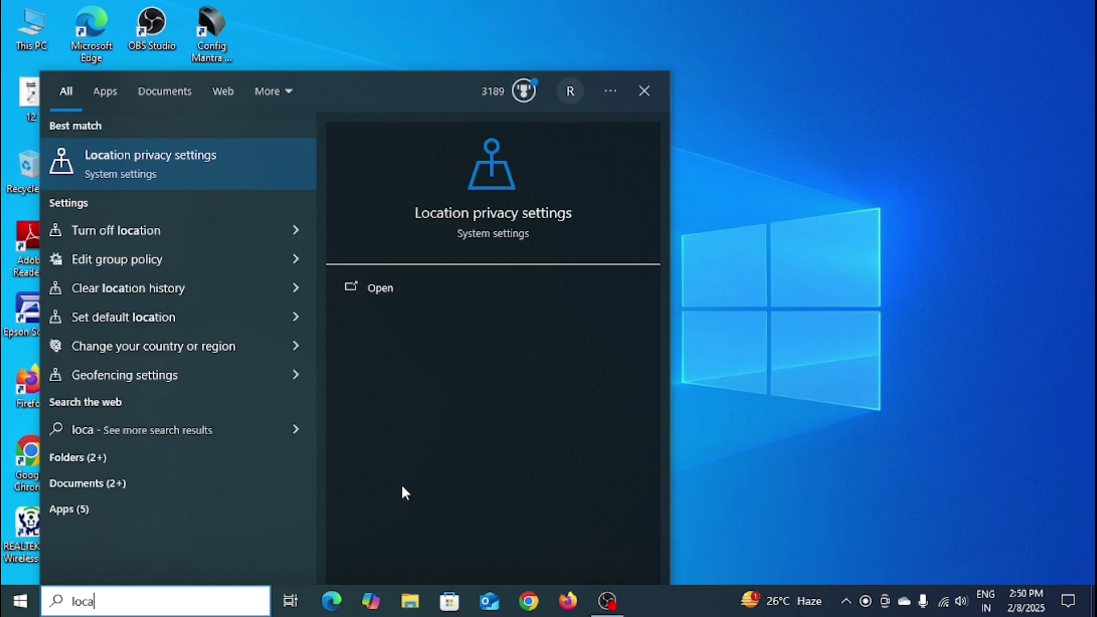
pyautogui.write('tion')
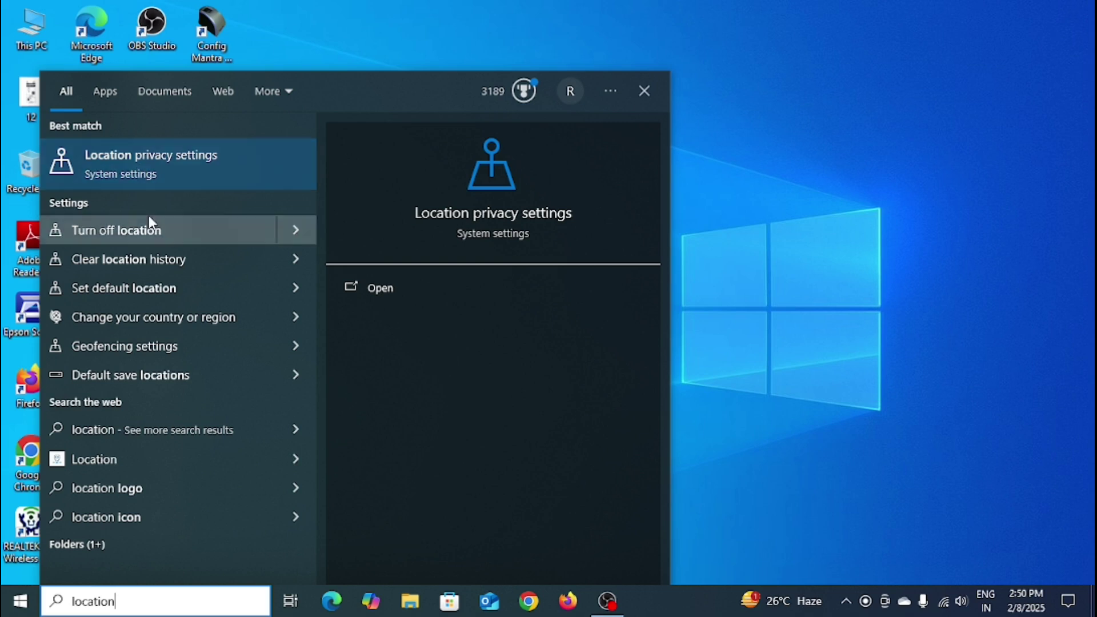
pyautogui.click(170, 166)
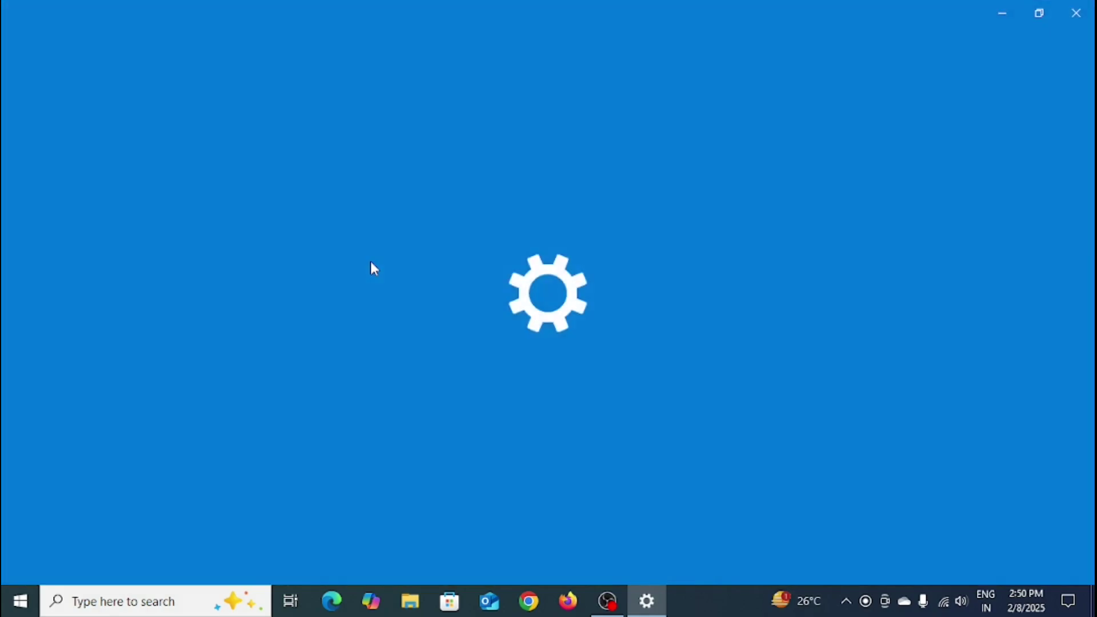
# Step: Scroll the Location privacy page down to Default location and choose Set default
pyautogui.scroll(-3, 445, 337)
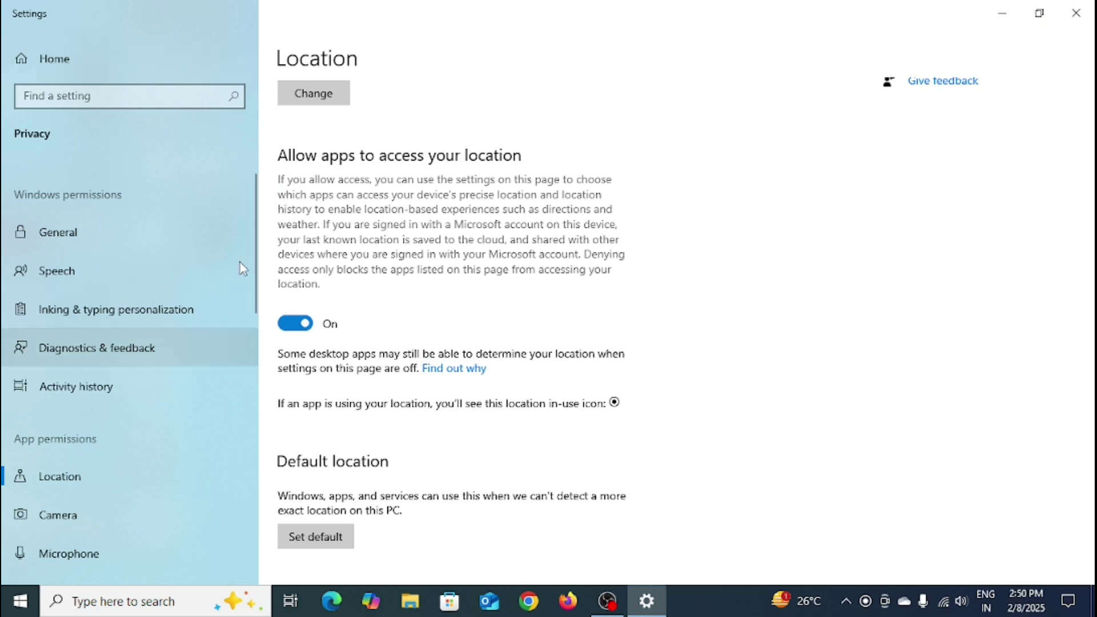
pyautogui.scroll(-2, 434, 359)
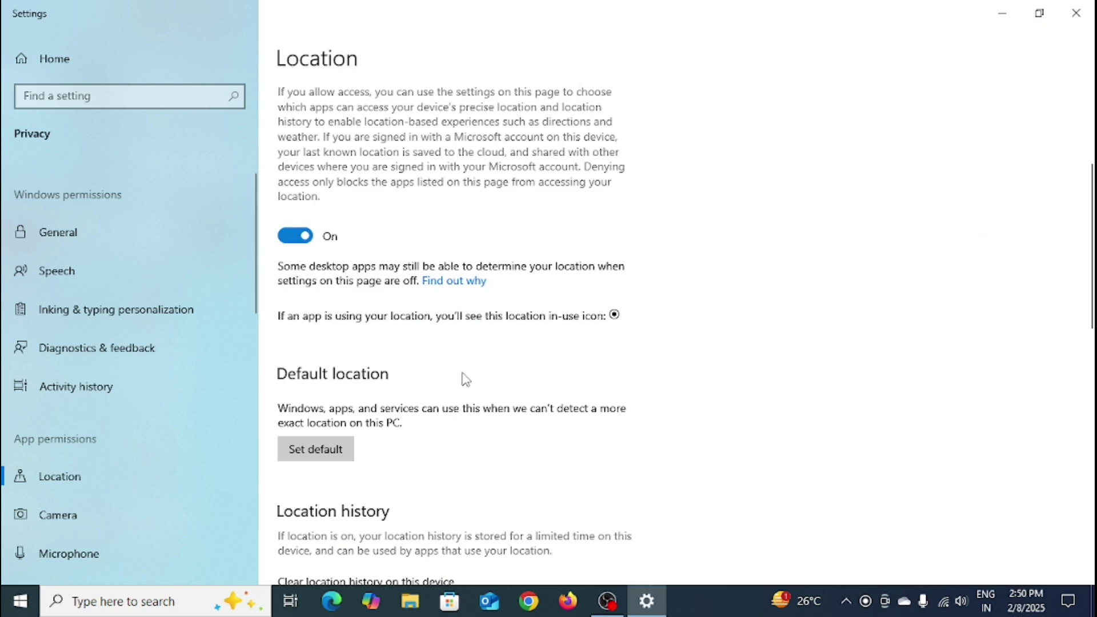
pyautogui.scroll(-4, 466, 379)
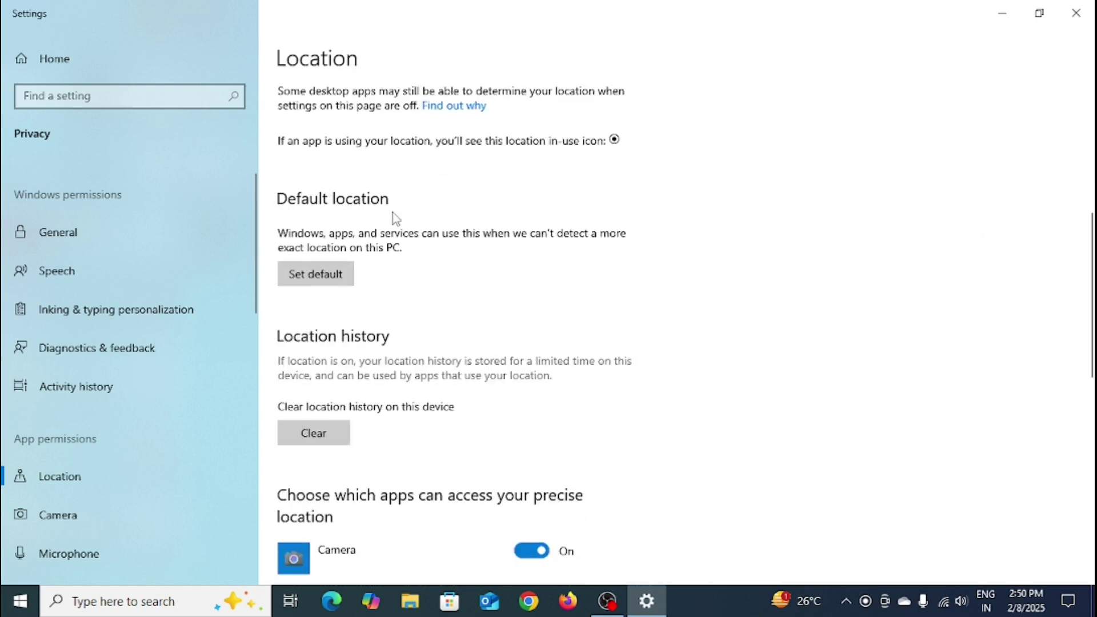
pyautogui.click(321, 279)
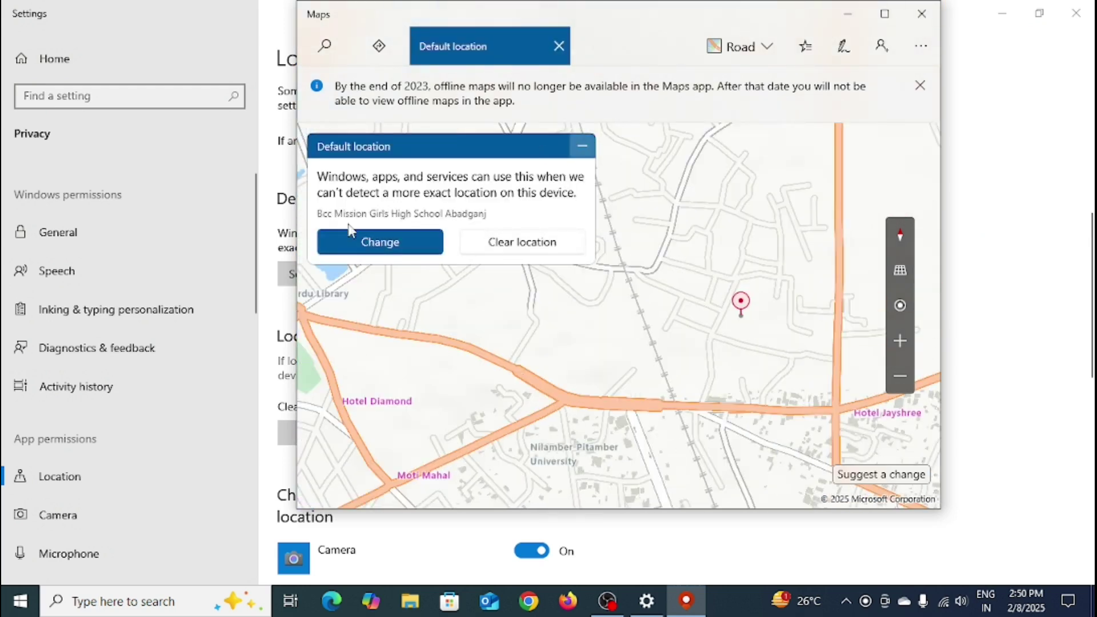
# Step: Change the Maps default location by searching for 'abadganj'
pyautogui.click(350, 232)
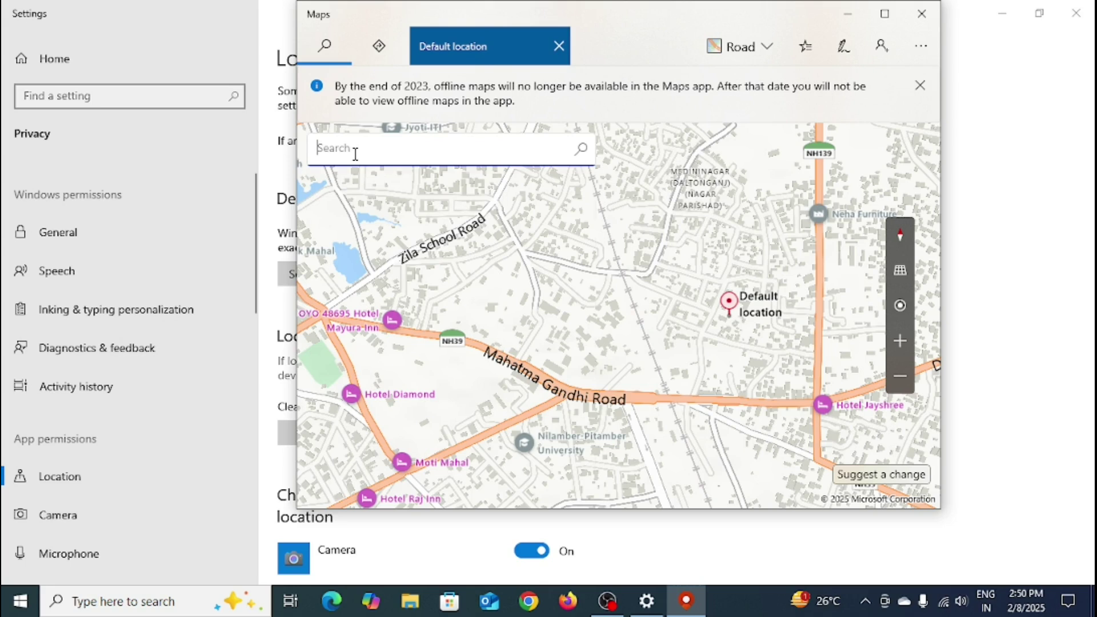
pyautogui.click(355, 155)
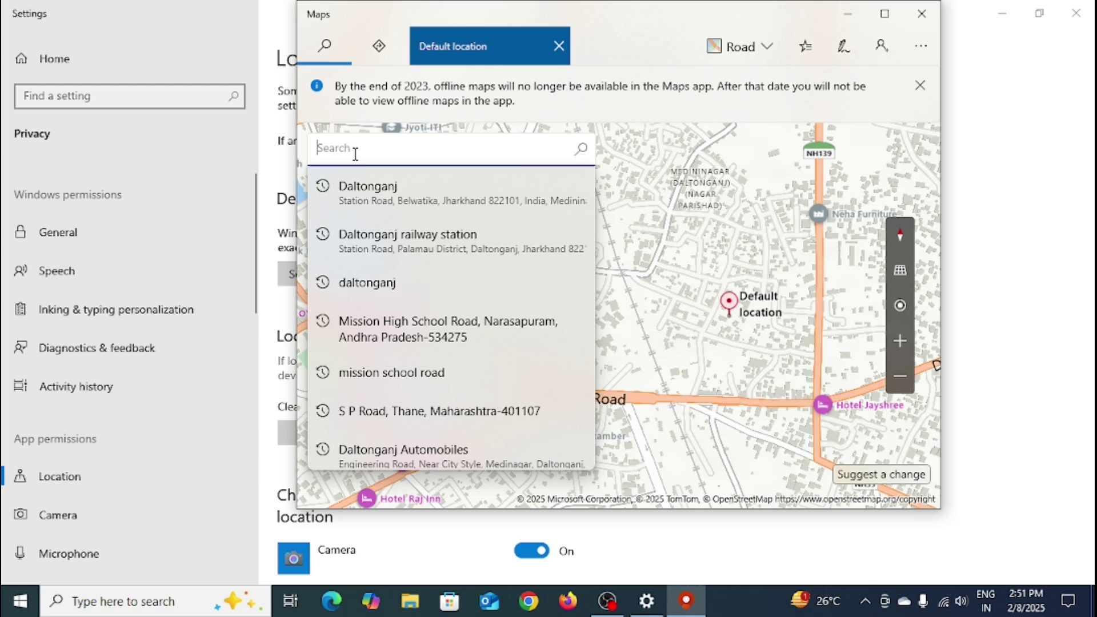
pyautogui.write('aba')
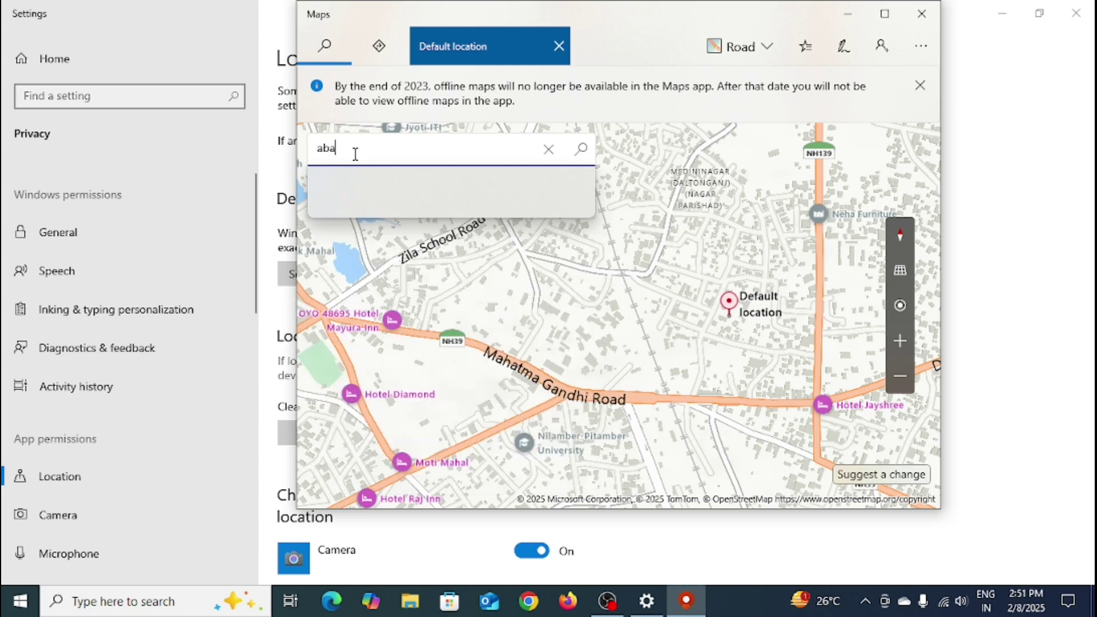
pyautogui.write('dganj')
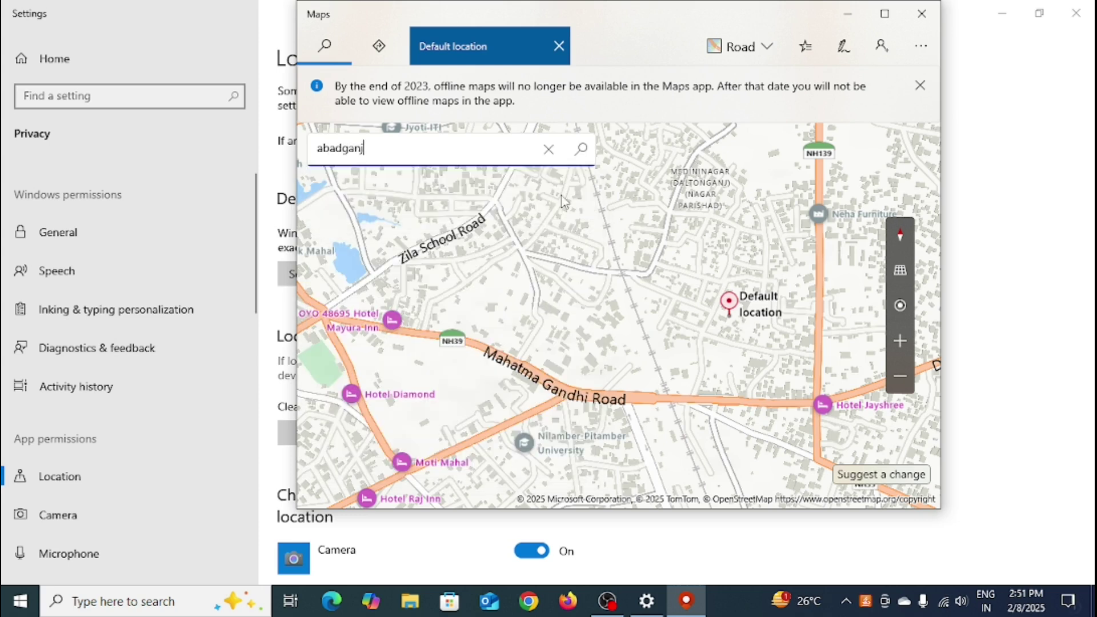
pyautogui.click(582, 150)
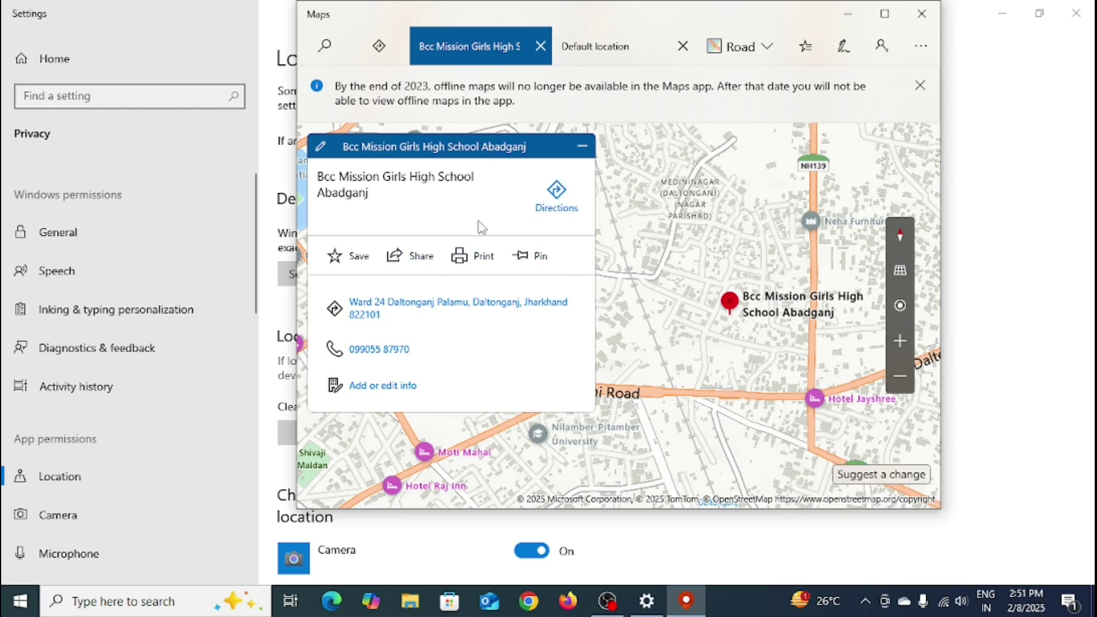
# Step: Pin Bcc Mission Girls High School Abadganj to Start, confirming with Yes
pyautogui.click(529, 258)
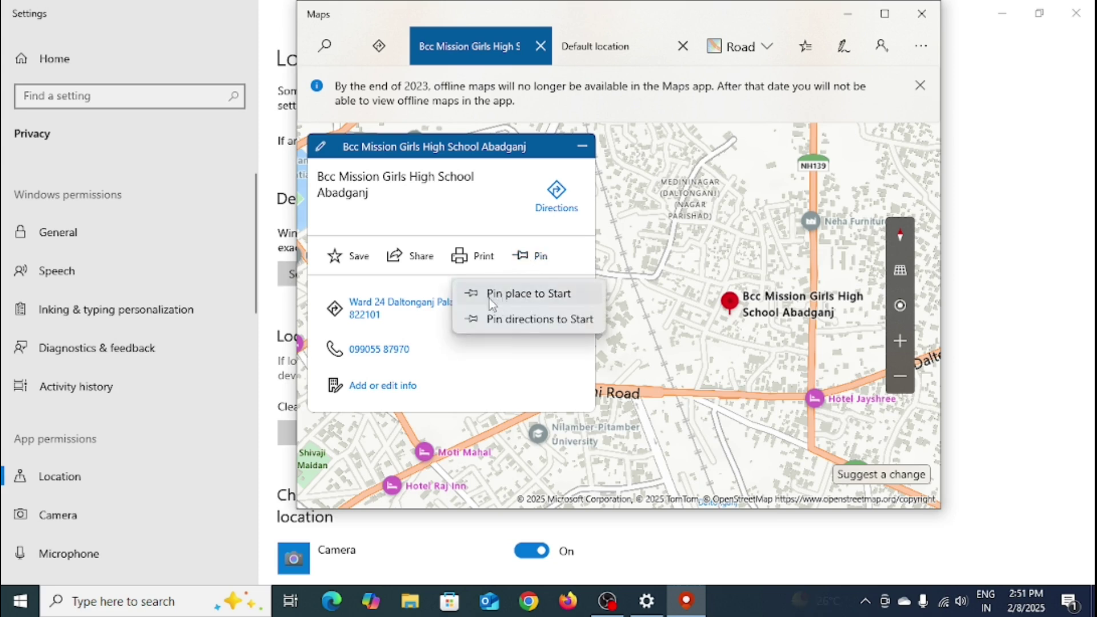
pyautogui.click(527, 296)
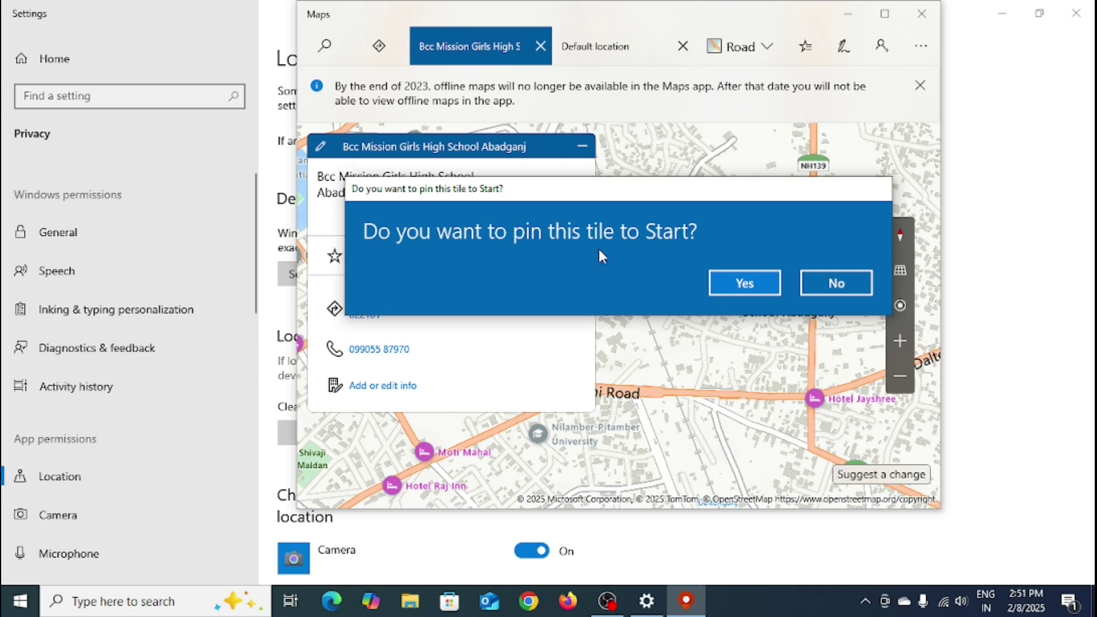
pyautogui.click(744, 283)
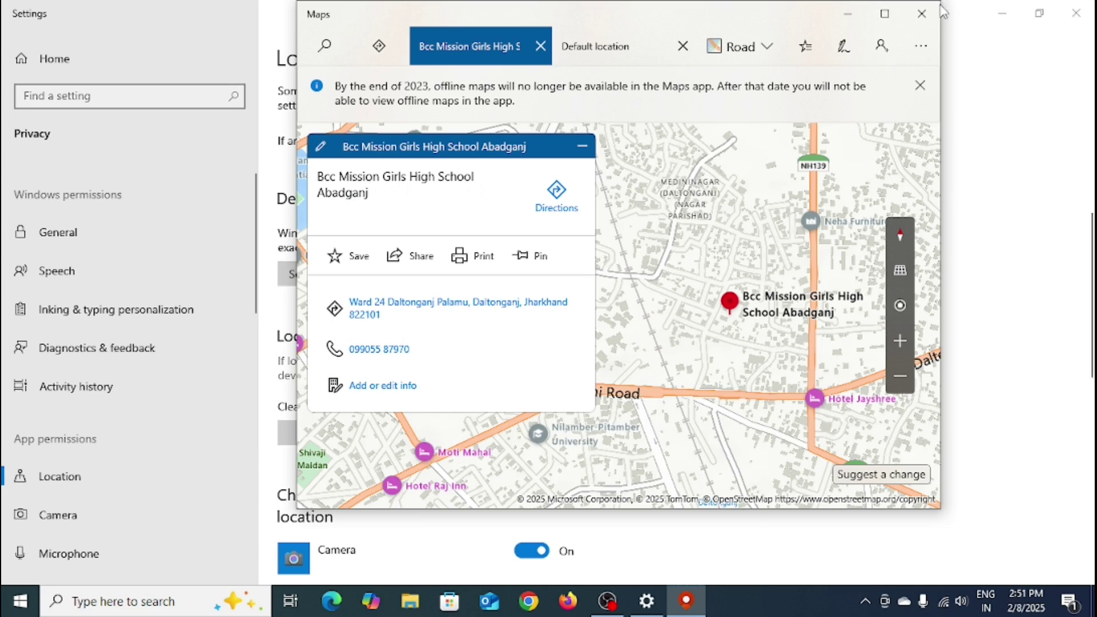
# Step: Close Maps and Settings, then refresh the desktop
pyautogui.click(921, 13)
pyautogui.click(1075, 12)
pyautogui.rightClick(383, 219)
pyautogui.click(433, 266)
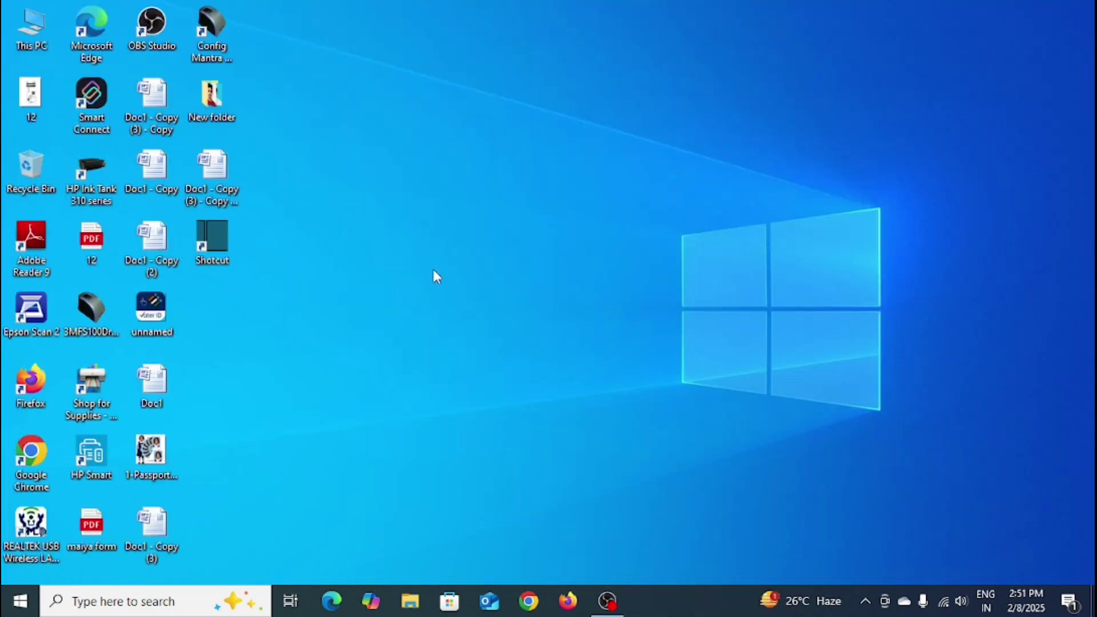